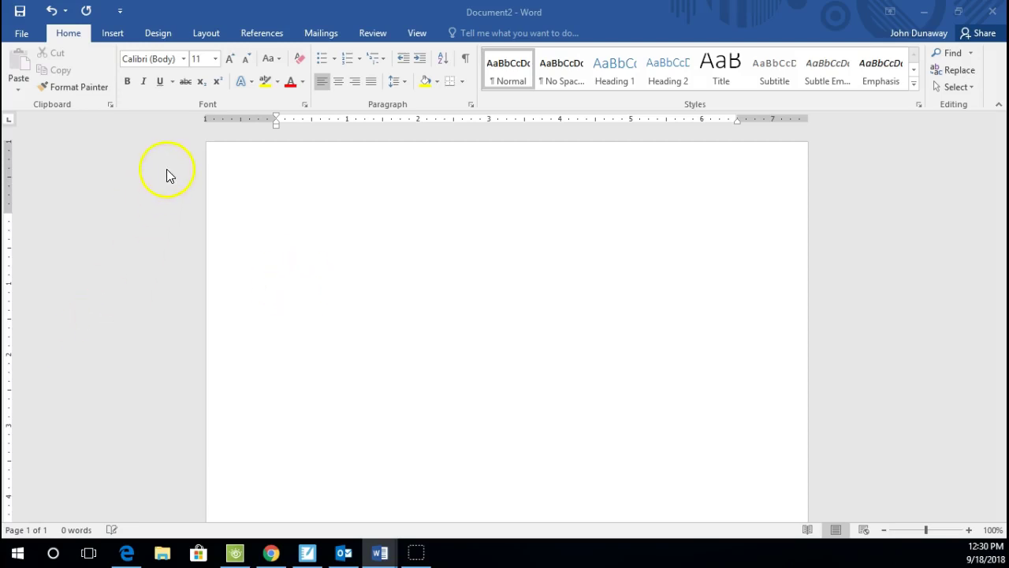
Save the document to FreeAgent (E:) > A Computer Lessons > Computer 7 > WORD as surname plus 'Table Assignment 1'
{"action": "left_click", "coordinate": [24, 35]}
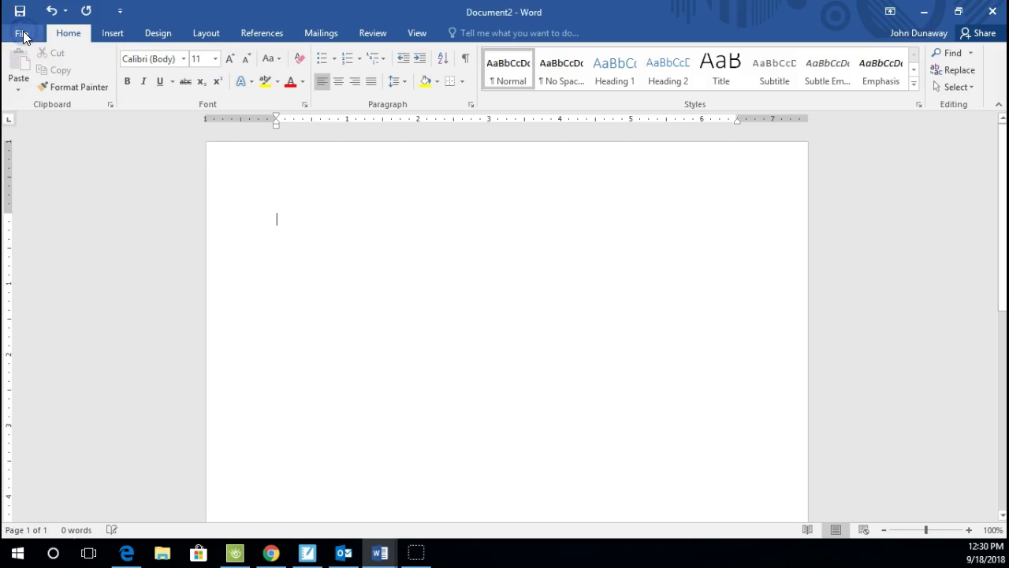
{"action": "left_click", "coordinate": [23, 35]}
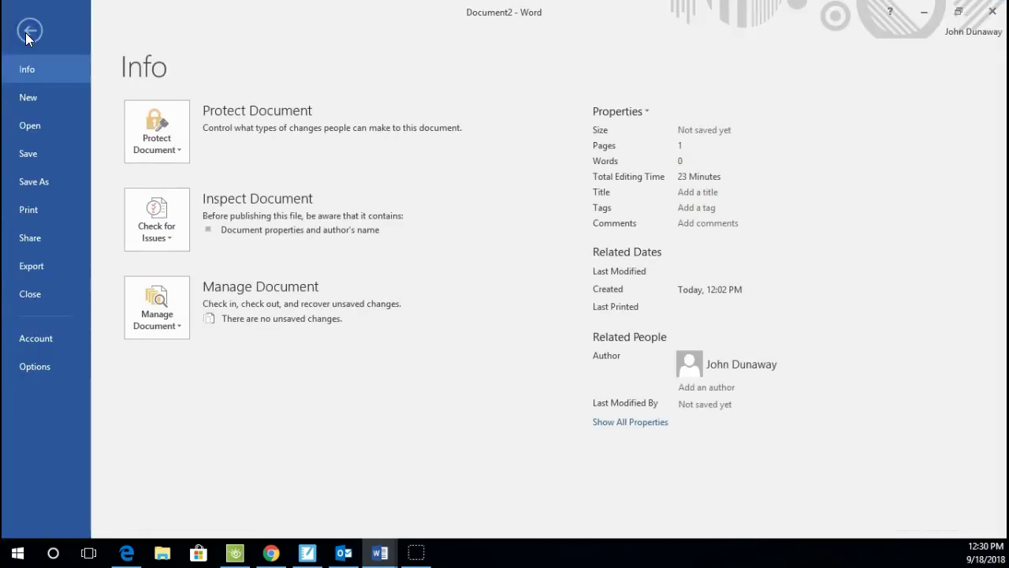
{"action": "left_click", "coordinate": [51, 186]}
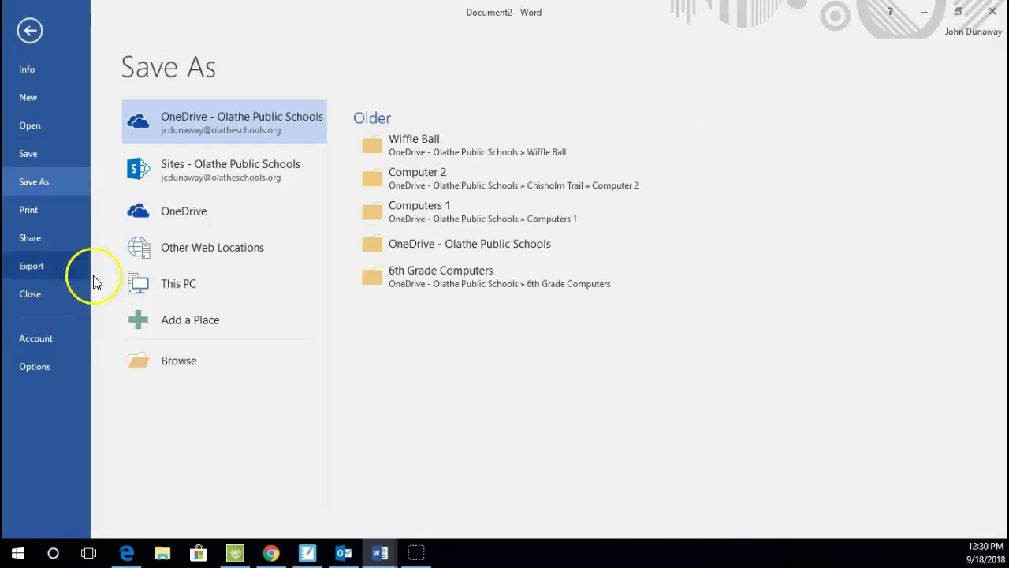
{"action": "left_click", "coordinate": [164, 363]}
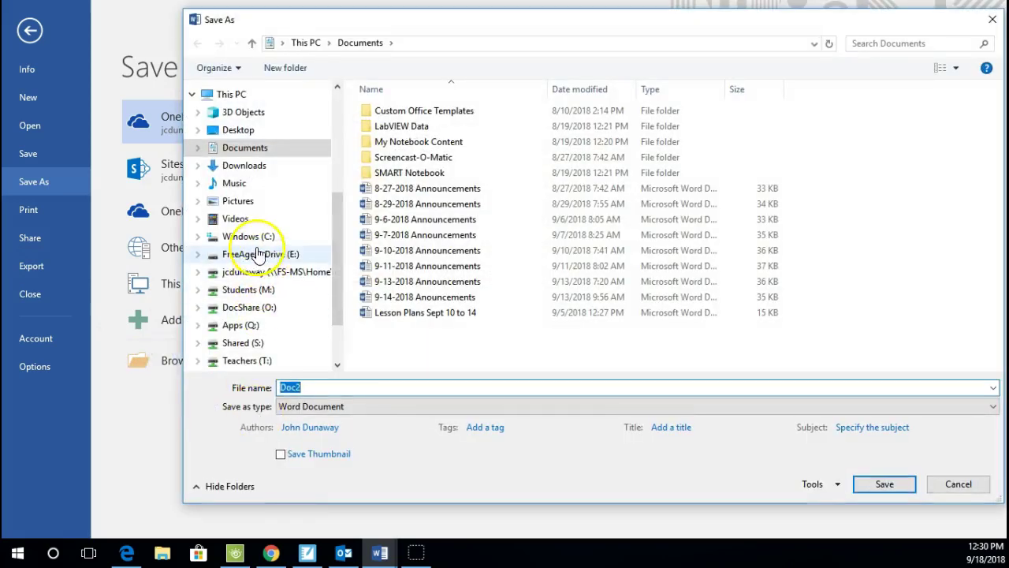
{"action": "left_click", "coordinate": [258, 253]}
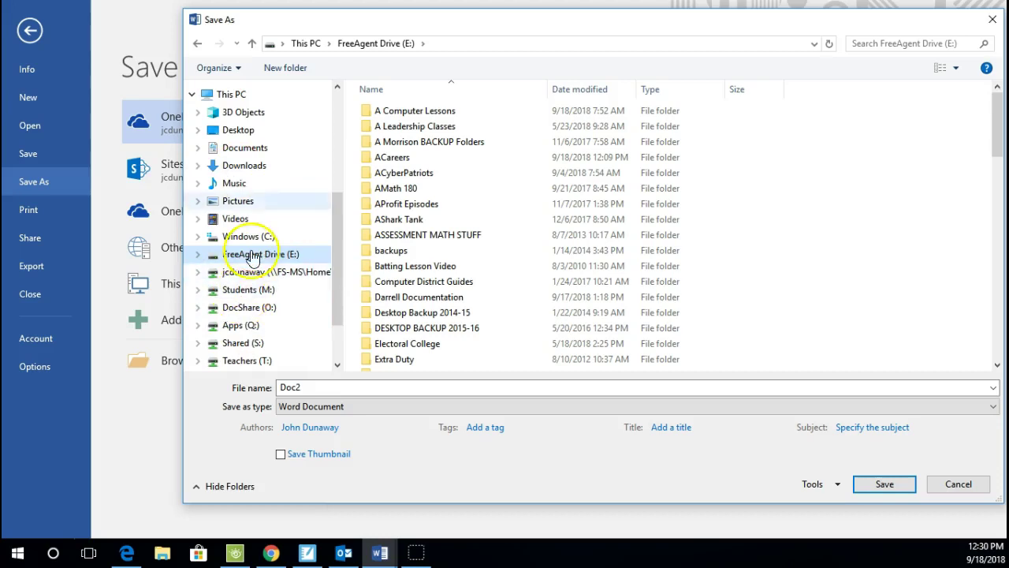
{"action": "double_click", "coordinate": [409, 114]}
{"action": "double_click", "coordinate": [399, 143]}
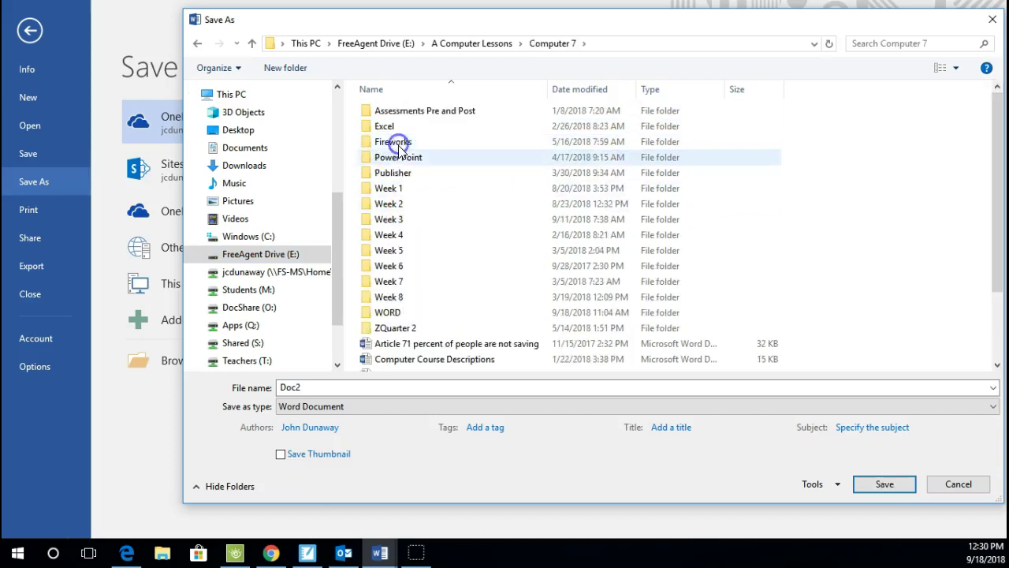
{"action": "double_click", "coordinate": [387, 311]}
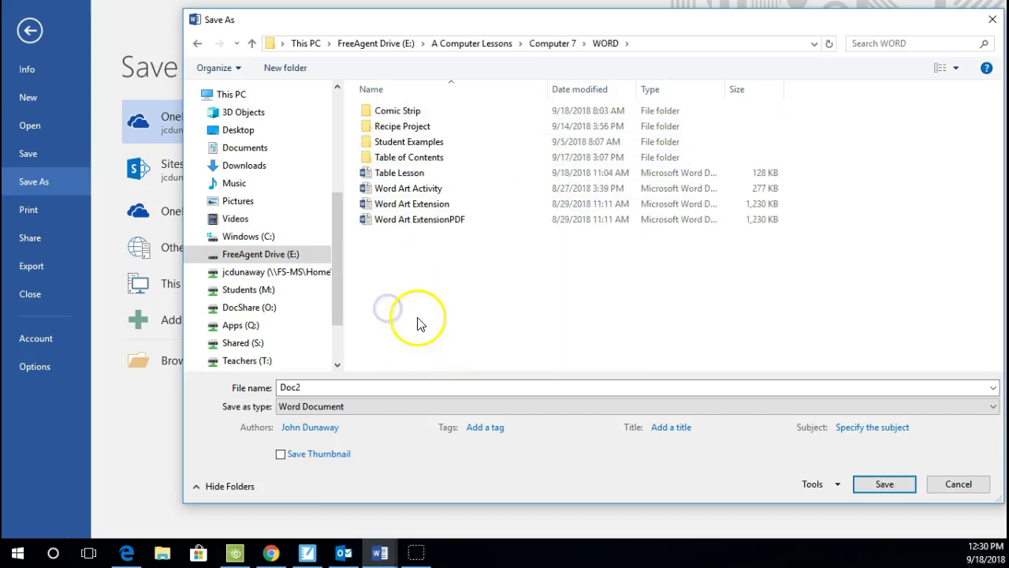
{"action": "double_click", "coordinate": [324, 388]}
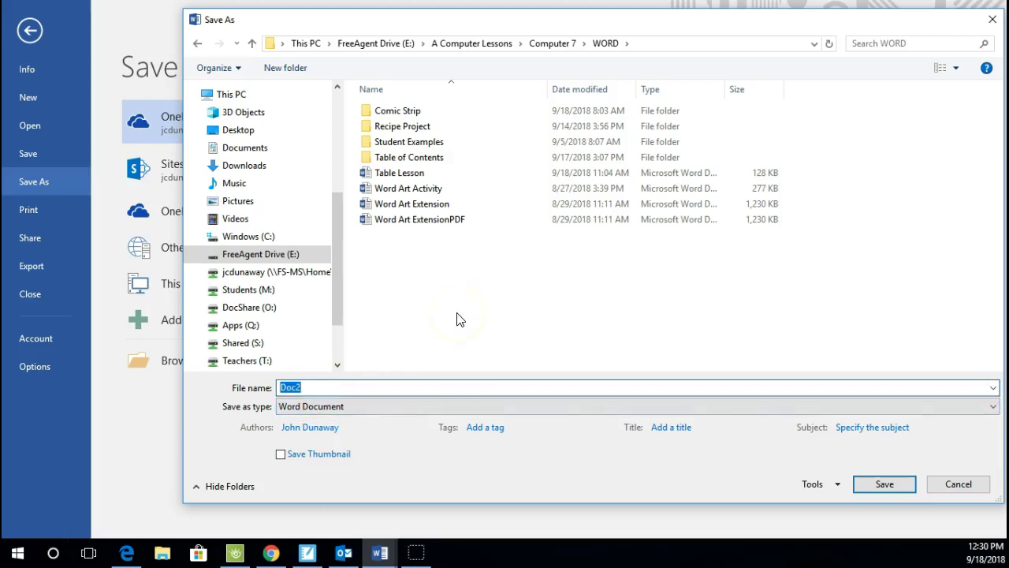
{"action": "type", "text": "Dunaway Table Assign"}
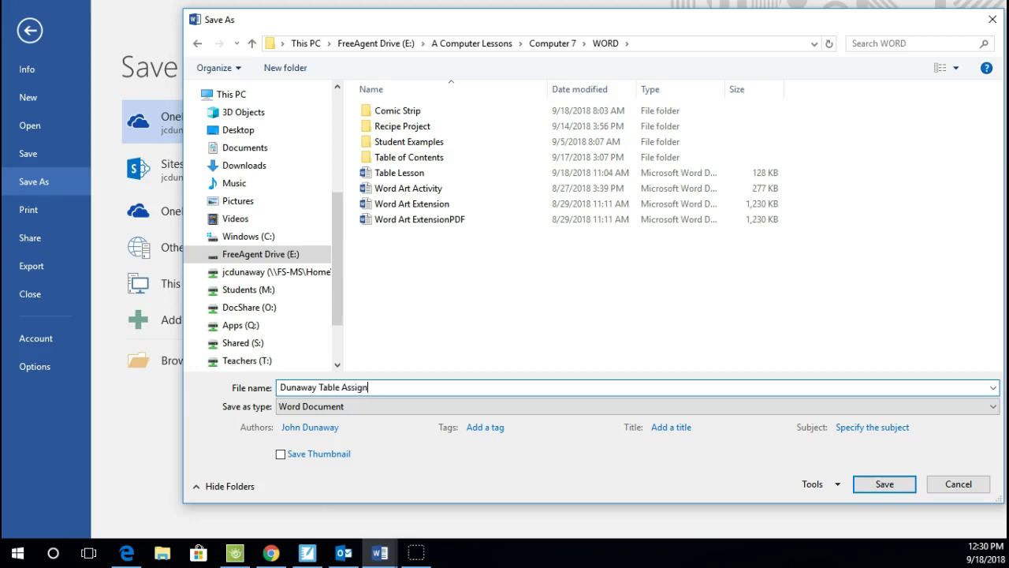
{"action": "type", "text": "ment 1"}
{"action": "left_click", "coordinate": [885, 483]}
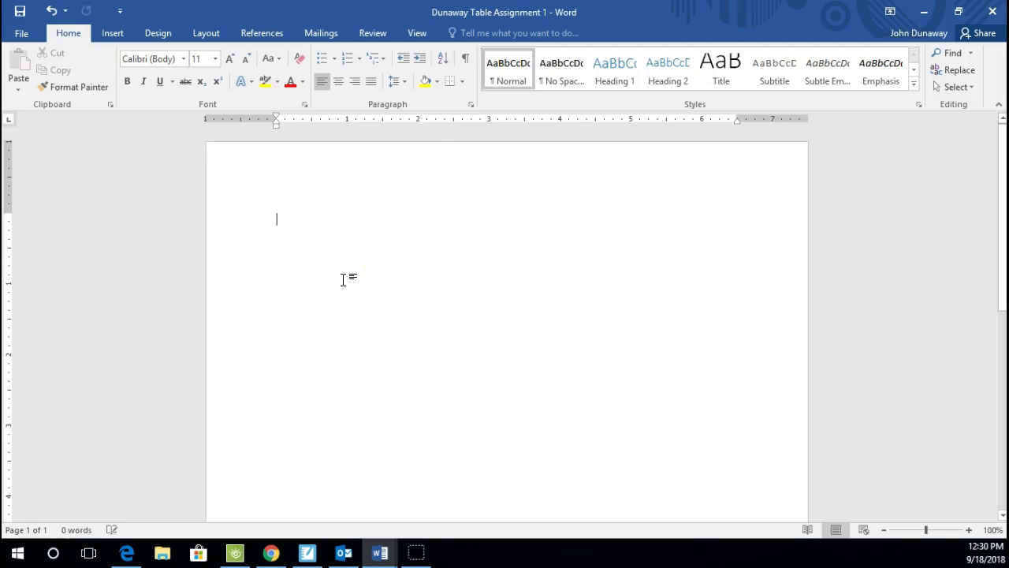
Type the intro line 'This Table is a record of video game console sales:'
{"action": "type", "text": "This"}
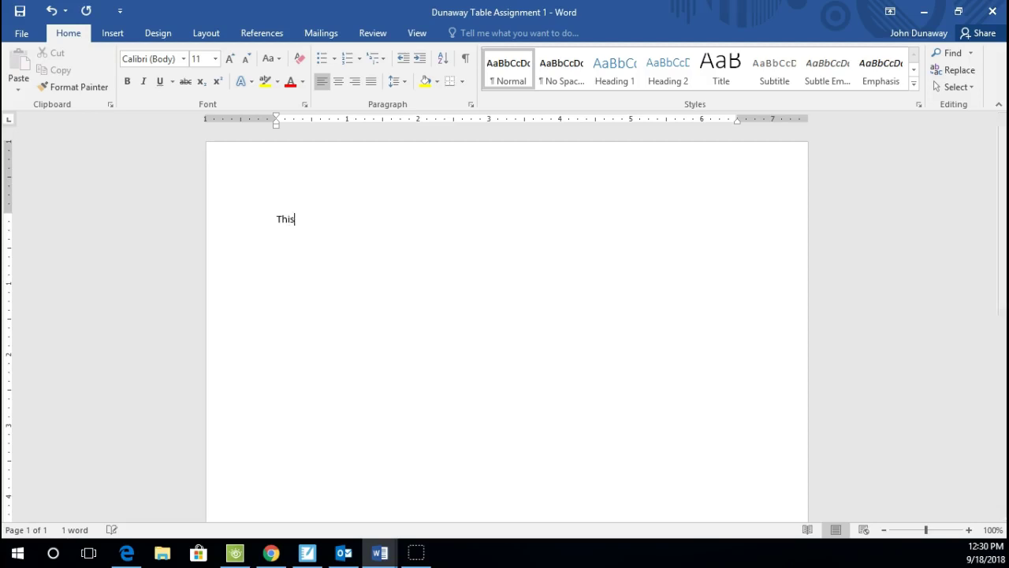
{"action": "type", "text": " Table is a record of vid"}
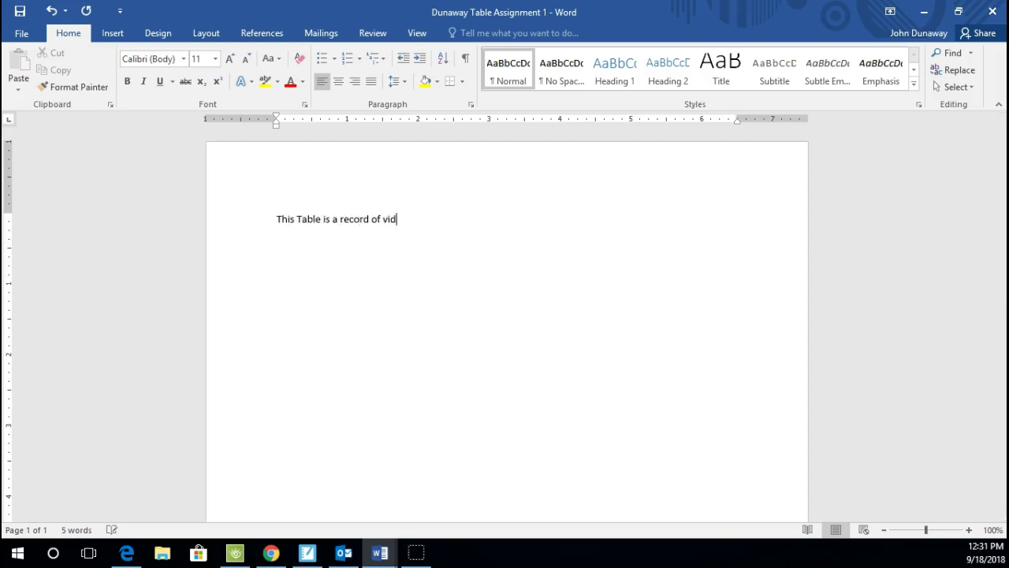
{"action": "type", "text": "eo game console "}
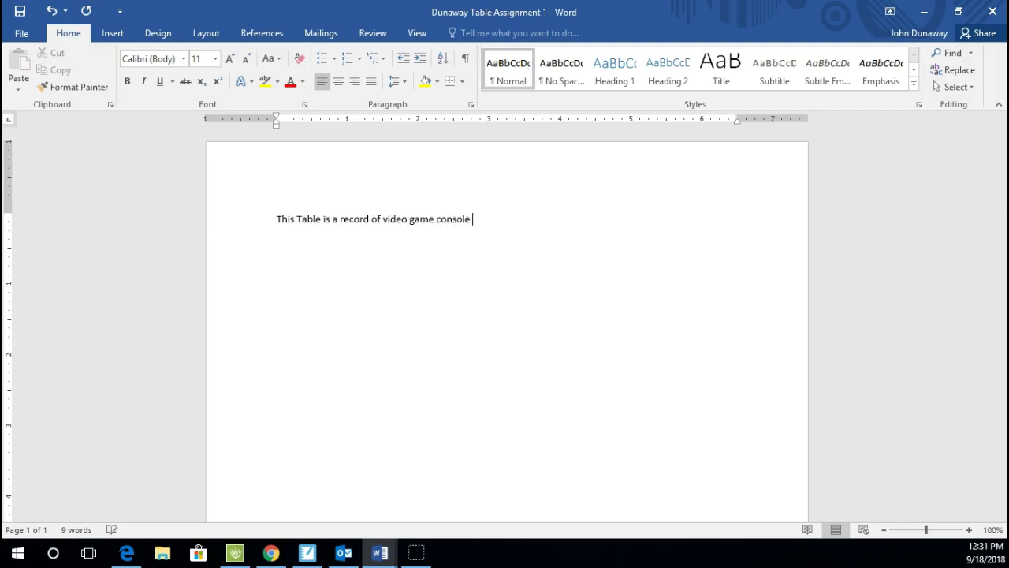
{"action": "type", "text": "sales:"}
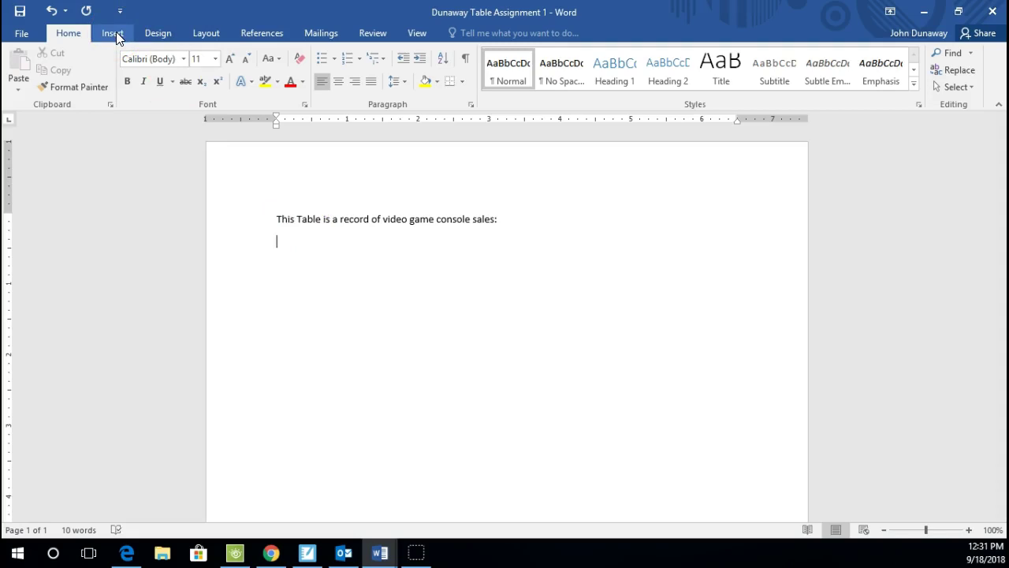
From Insert > Table, preview the Quick Tables gallery, close it, and reopen the table size grid
{"action": "left_click", "coordinate": [113, 32]}
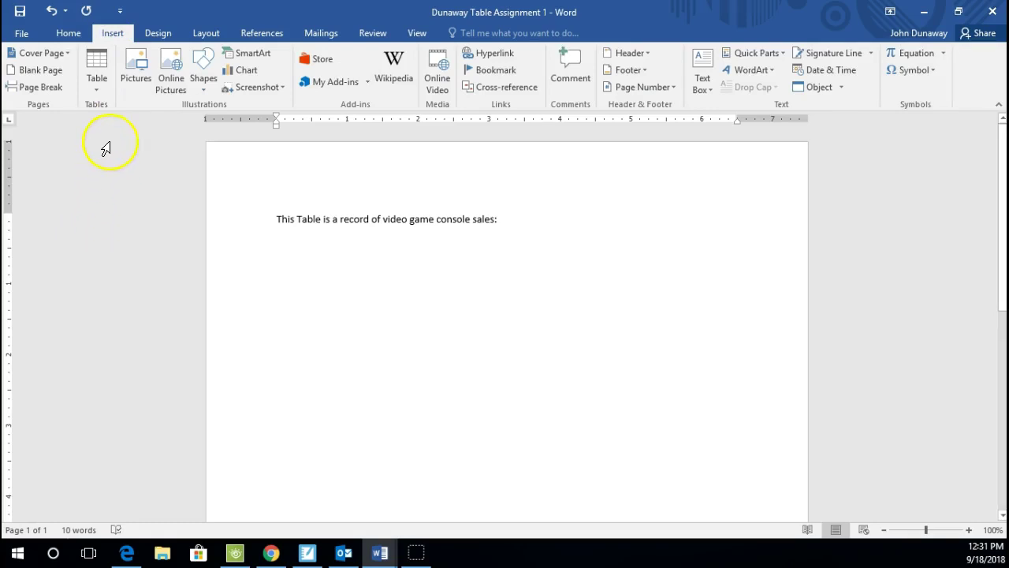
{"action": "left_click", "coordinate": [97, 93]}
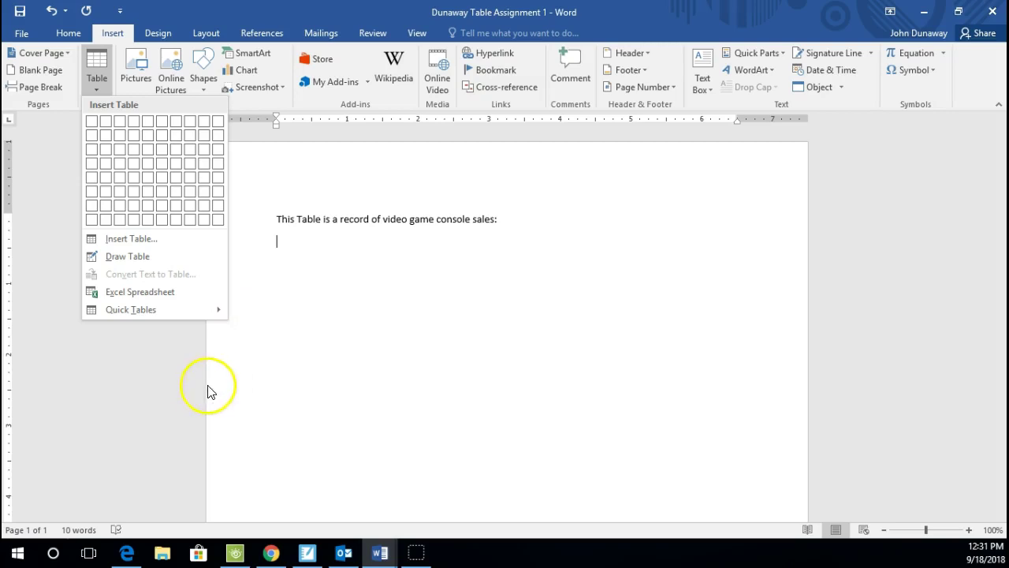
{"action": "mouse_move", "coordinate": [144, 309]}
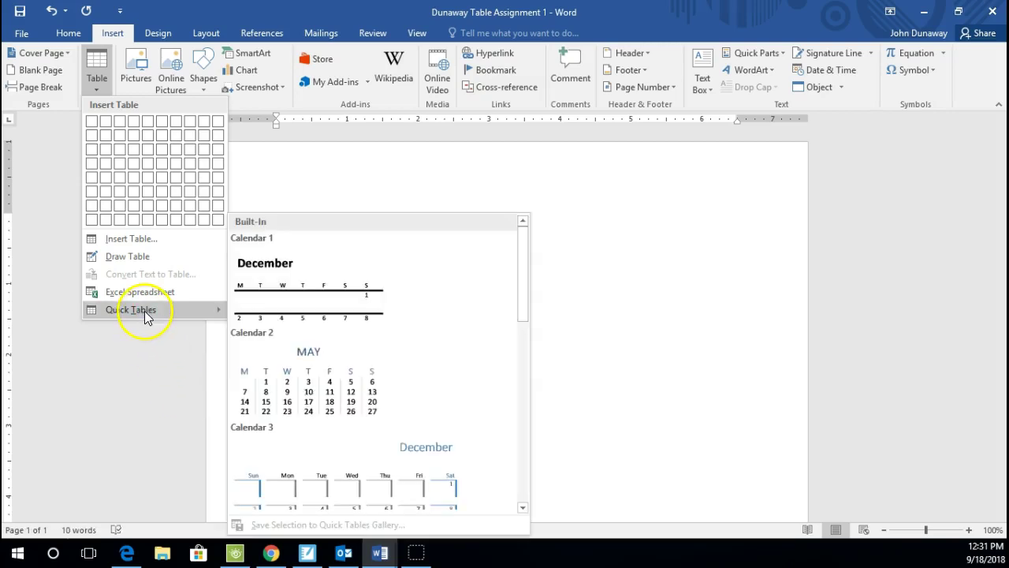
{"action": "left_click", "coordinate": [142, 419]}
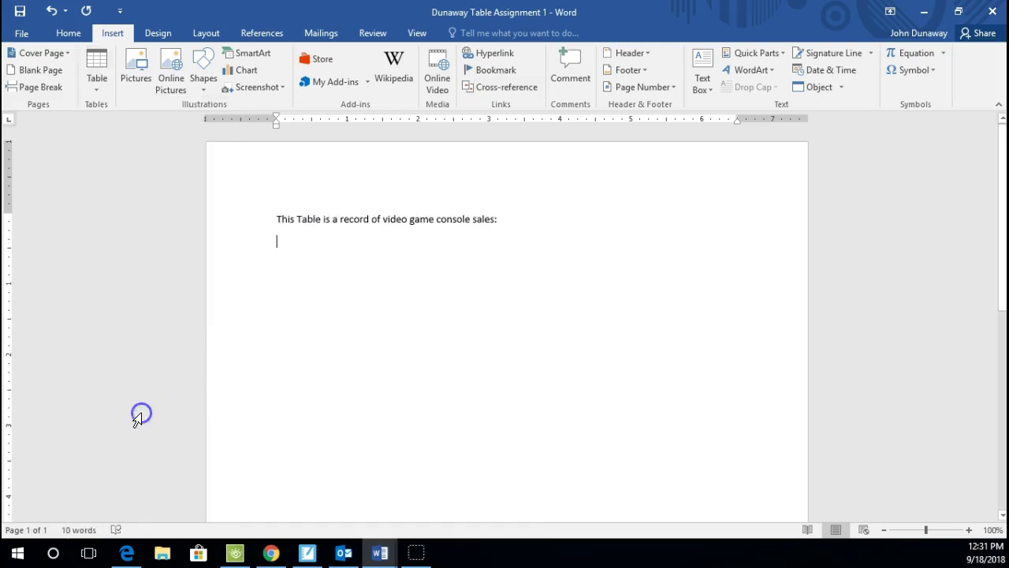
{"action": "left_click", "coordinate": [94, 93]}
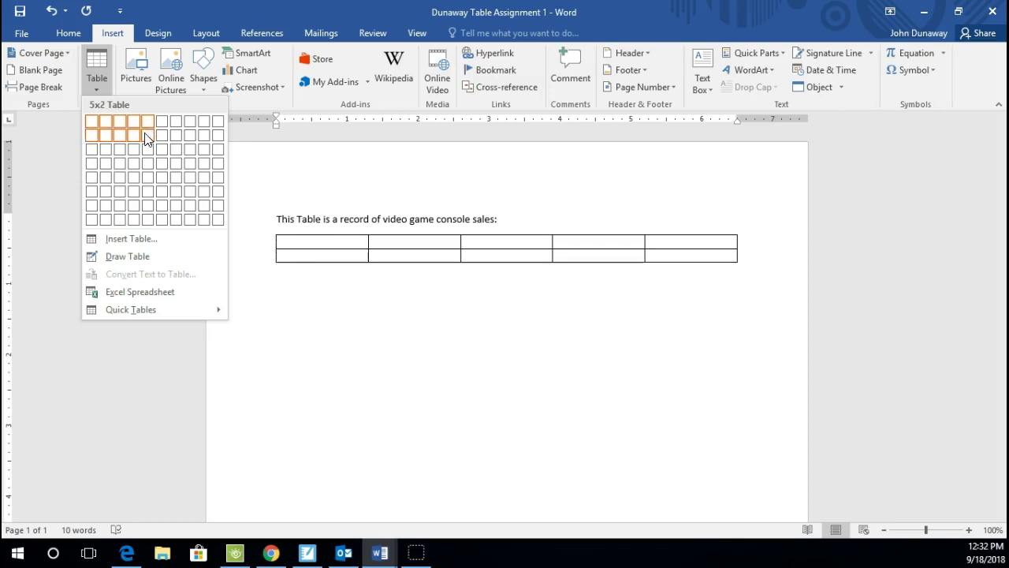
Insert a 5x3 table and fill its header row with Console, 2015, 2016, 2017, 2018
{"action": "left_click", "coordinate": [148, 150]}
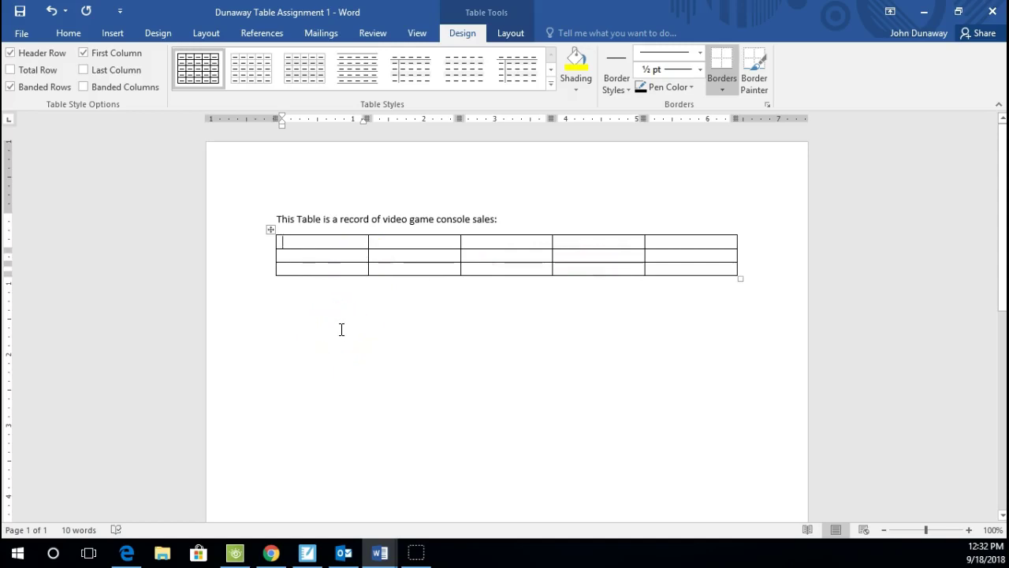
{"action": "type", "text": "Console"}
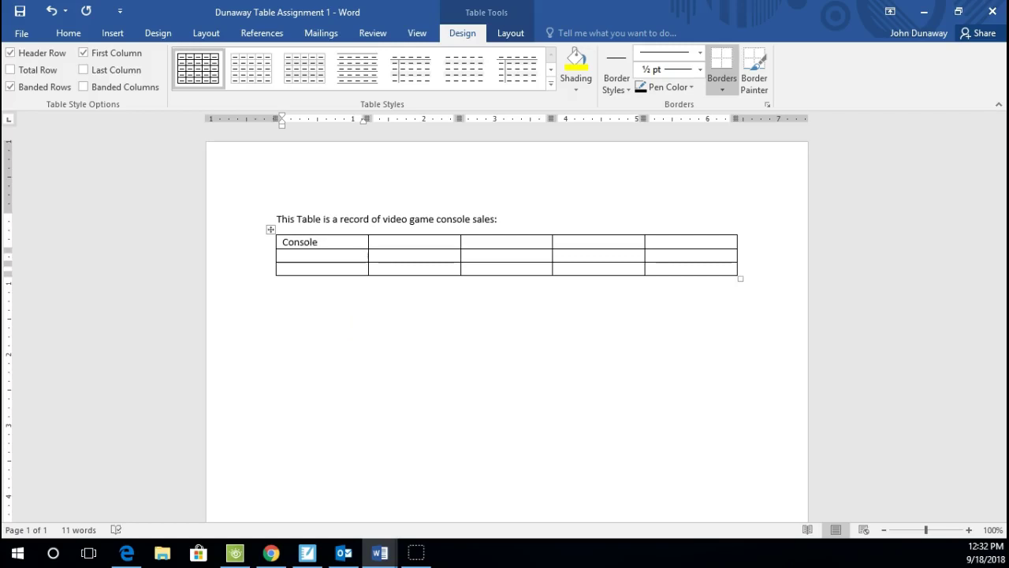
{"action": "key", "text": "Tab"}
{"action": "type", "text": "201"}
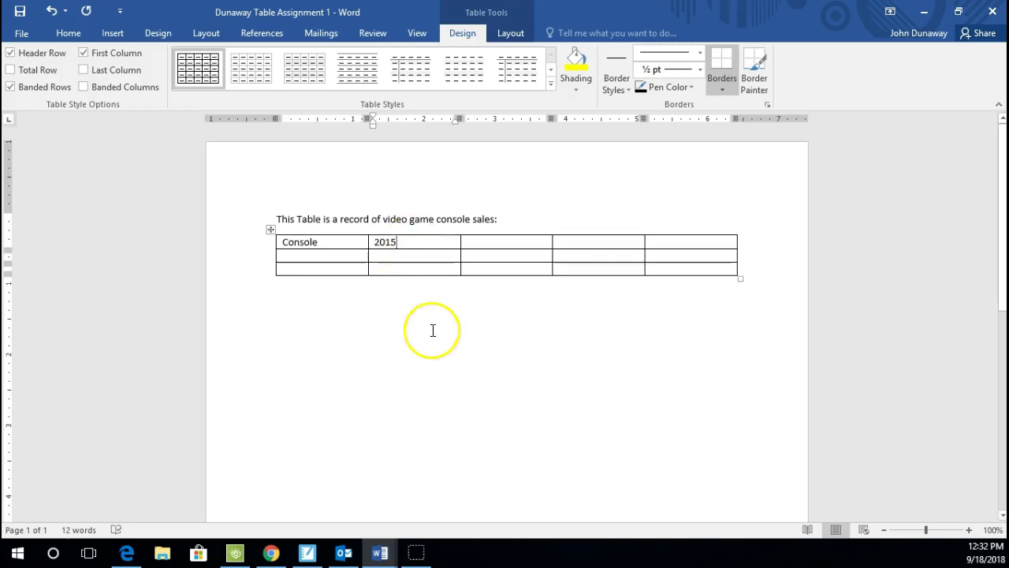
{"action": "key", "text": "Tab"}
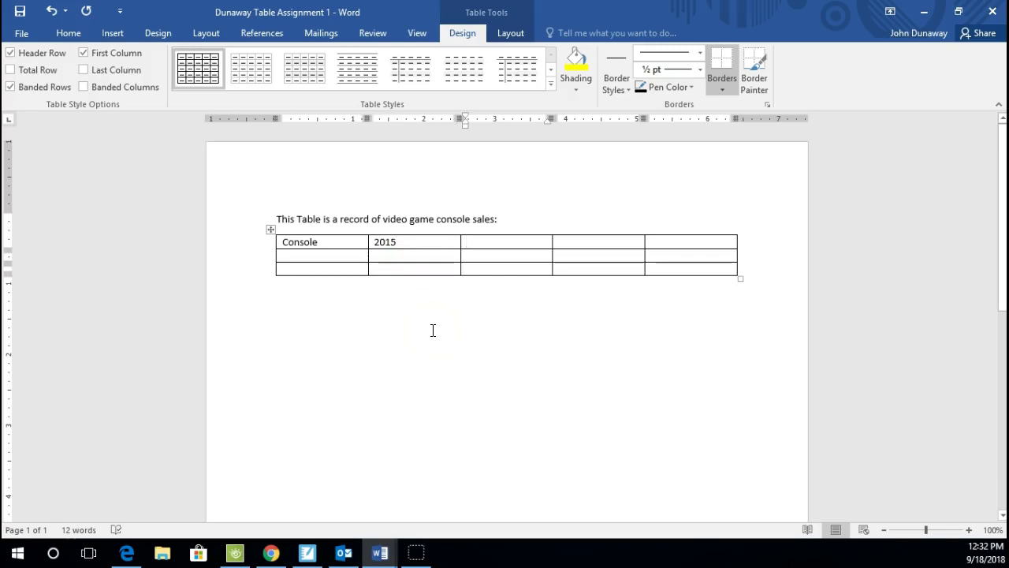
{"action": "type", "text": "2016"}
{"action": "key", "text": "Tab"}
{"action": "type", "text": "2"}
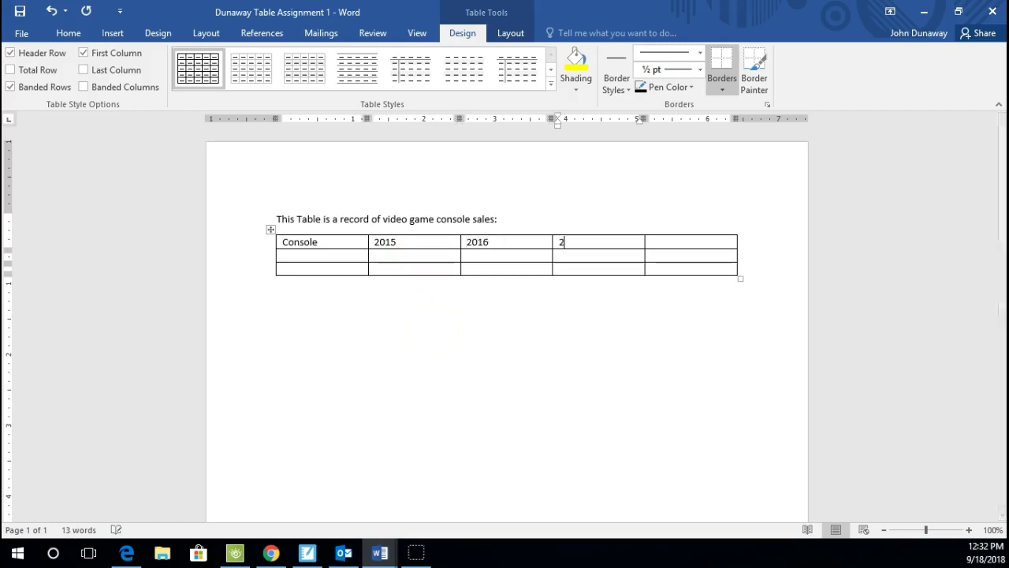
{"action": "type", "text": "017"}
{"action": "key", "text": "Tab"}
{"action": "type", "text": "20"}
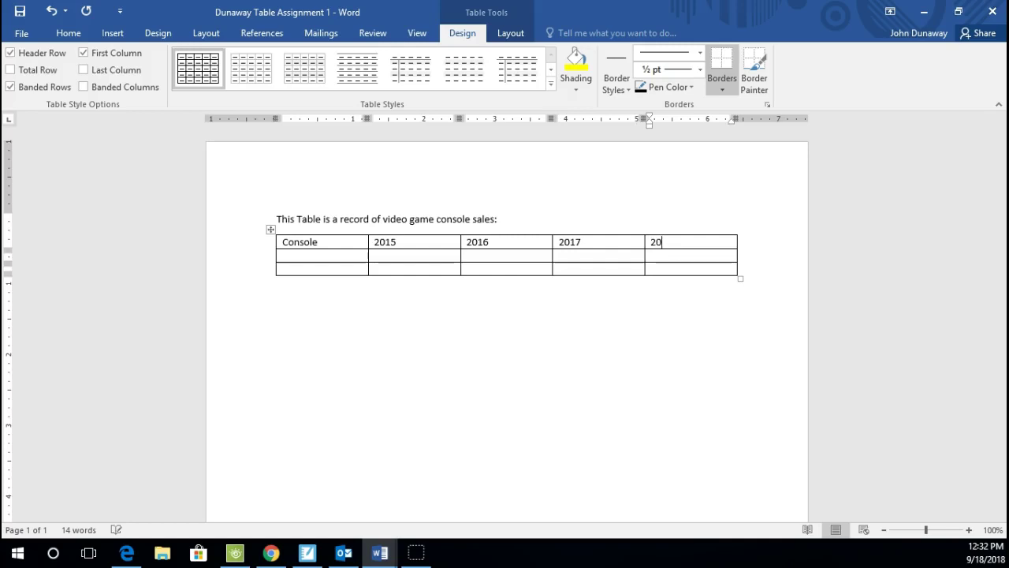
{"action": "type", "text": "18"}
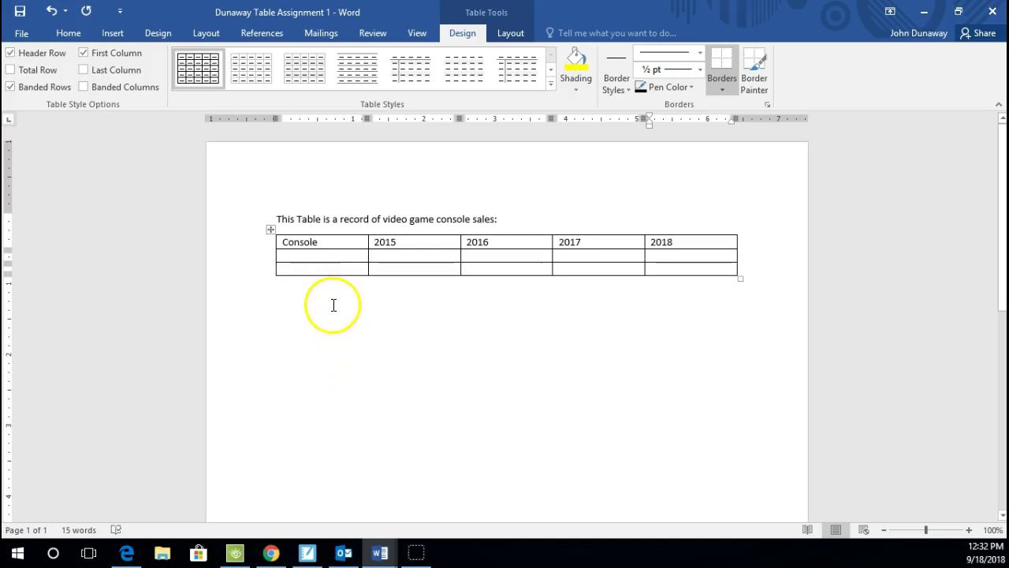
Enter X BOX 1 and N Switch in the two first-column cells below Console
{"action": "left_click", "coordinate": [321, 255]}
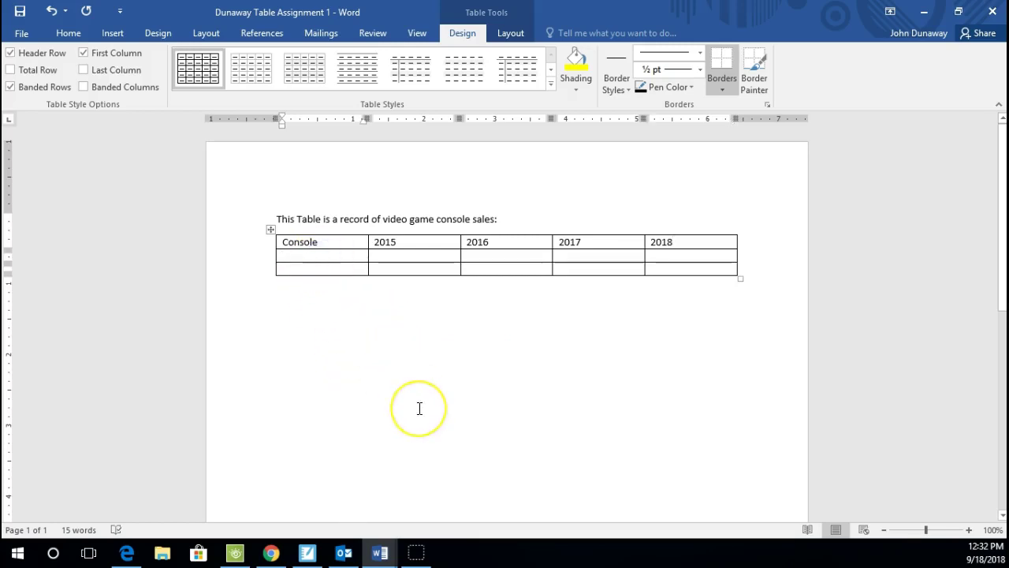
{"action": "type", "text": "X "}
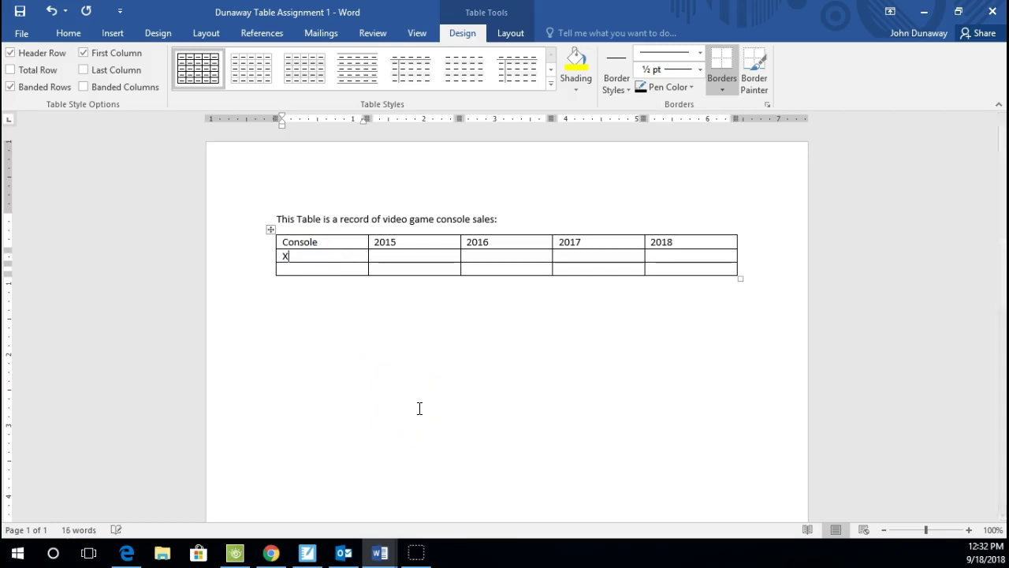
{"action": "type", "text": "BOX"}
{"action": "key", "text": "BackSpace"}
{"action": "key", "text": "BackSpace"}
{"action": "left_click", "coordinate": [342, 270]}
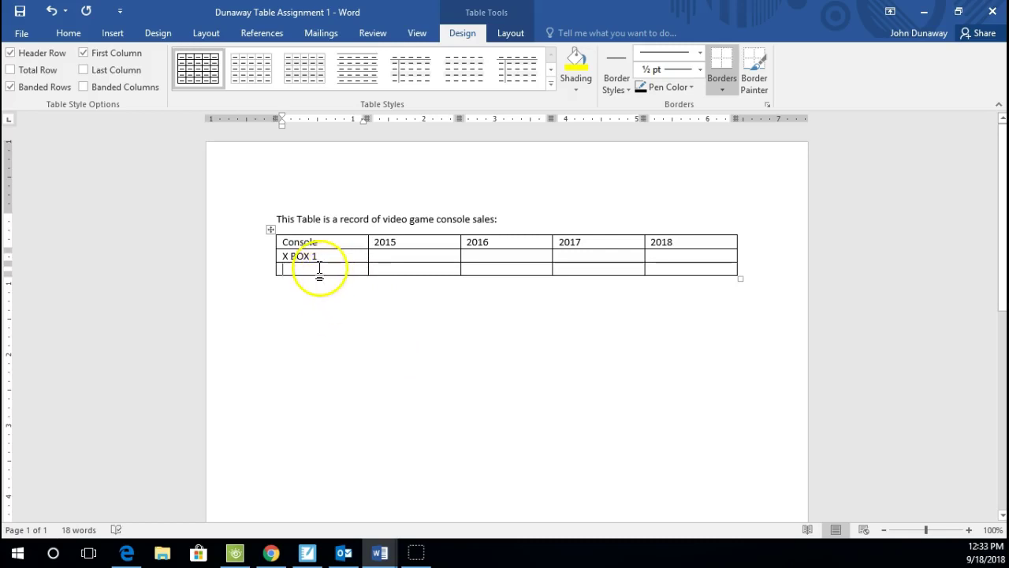
{"action": "type", "text": "N"}
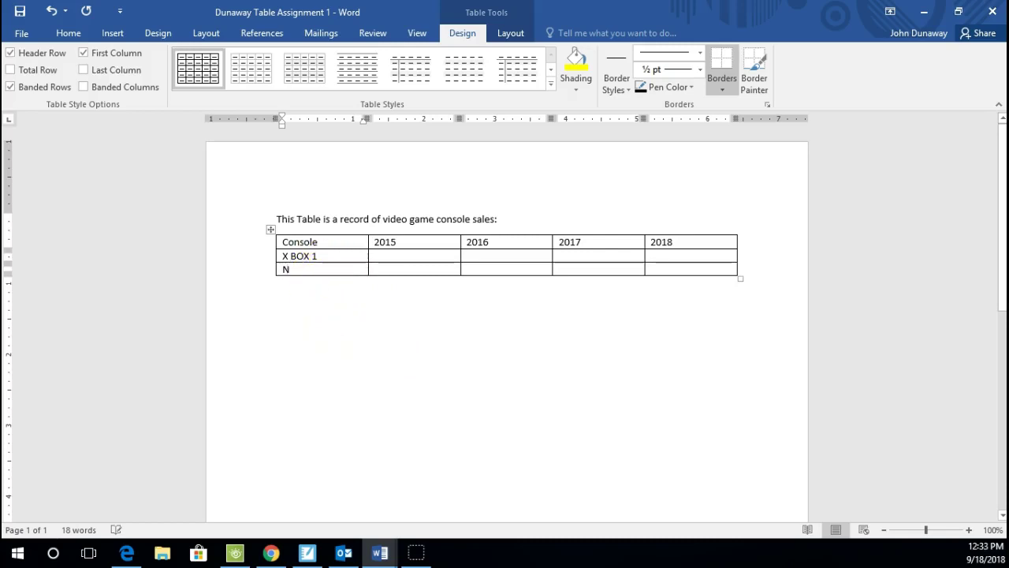
{"action": "type", "text": " Switch"}
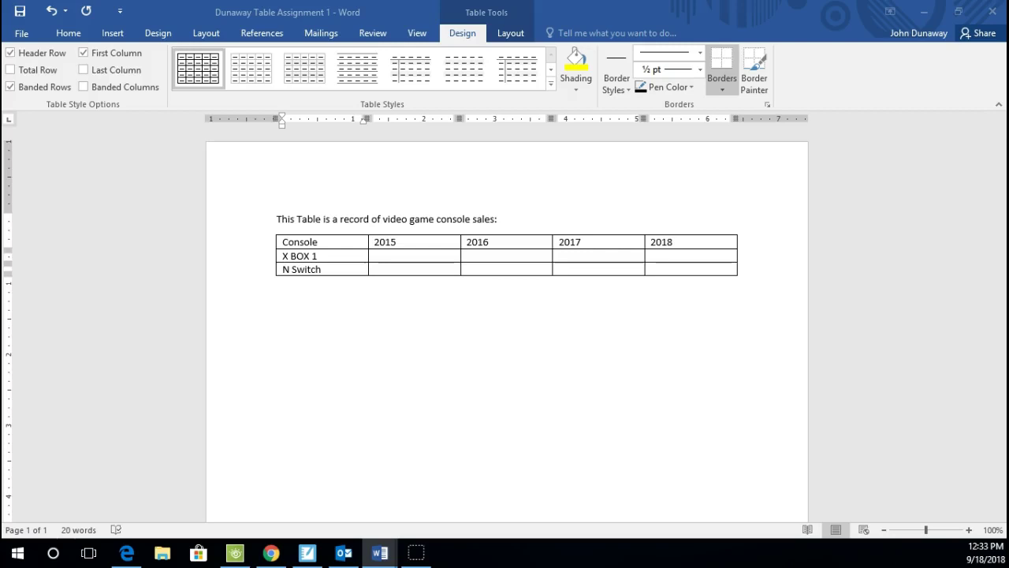
Insert a new row below the header and enter PS4 in its first cell
{"action": "left_click", "coordinate": [382, 305]}
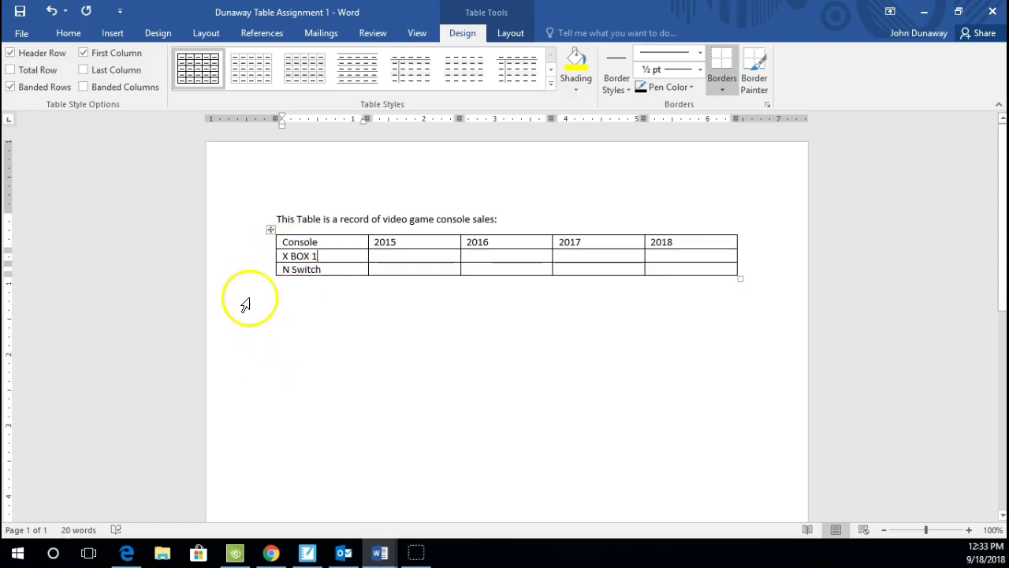
{"action": "mouse_move", "coordinate": [253, 266]}
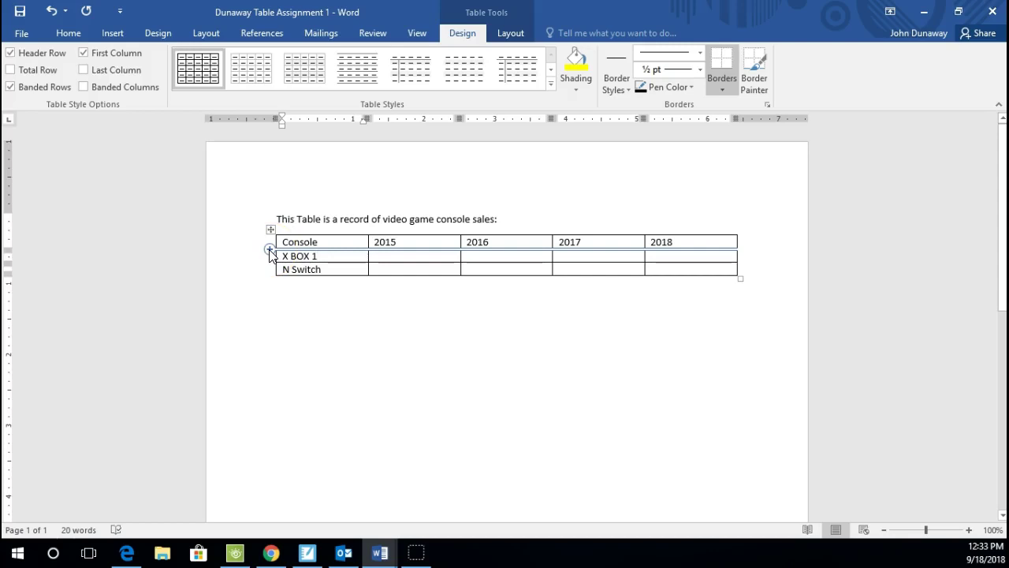
{"action": "left_click", "coordinate": [270, 250]}
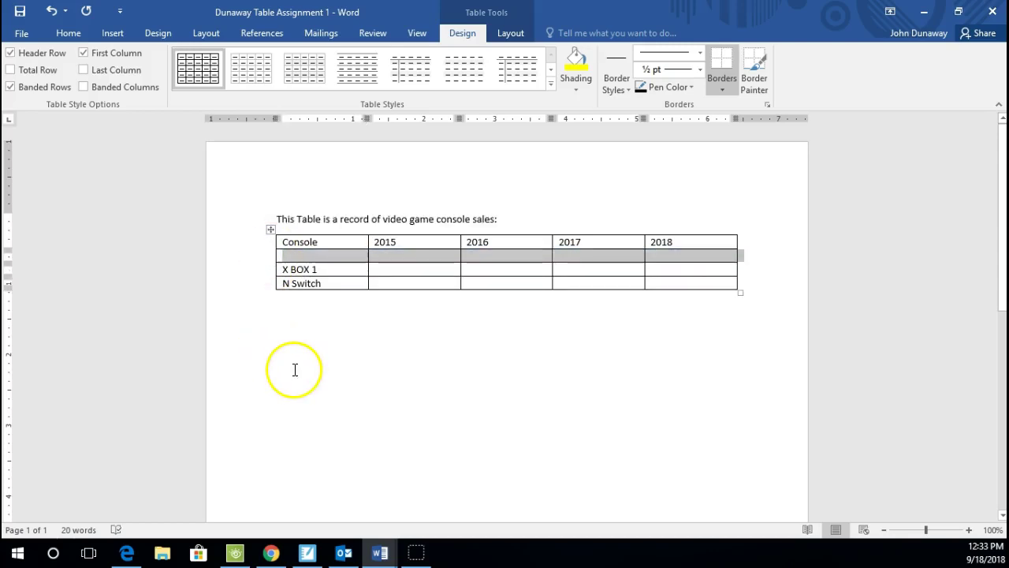
{"action": "left_click", "coordinate": [295, 370]}
{"action": "left_click", "coordinate": [302, 256]}
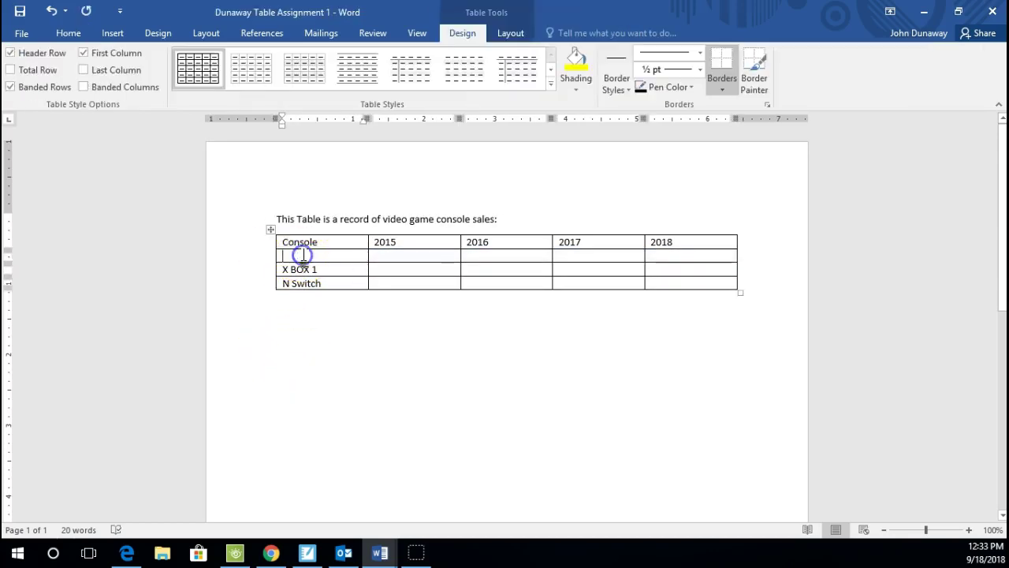
{"action": "type", "text": "PS4"}
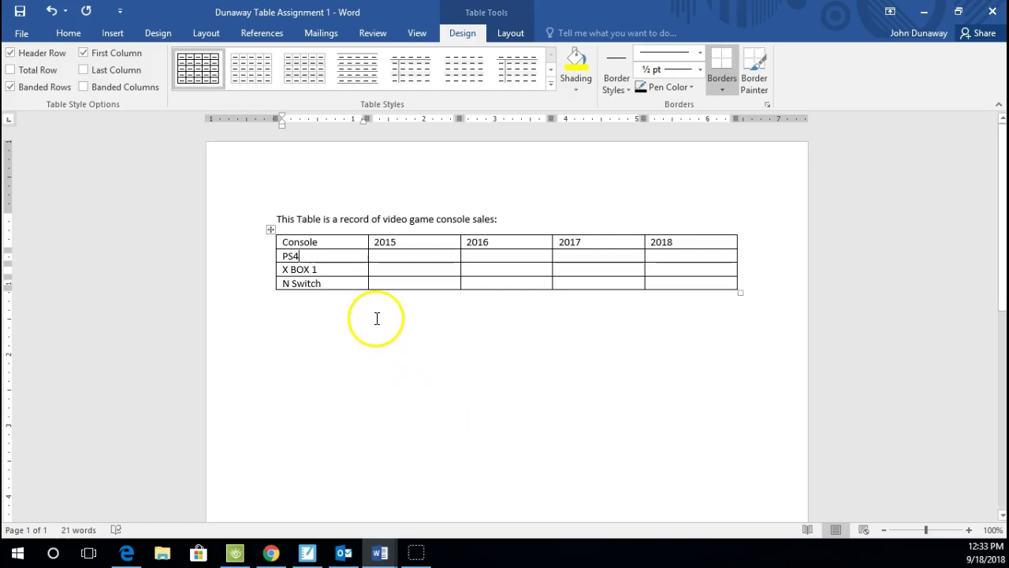
Type PS4's 2015 and 2016 sales figures, then move into the X BOX 1 year cells
{"action": "left_click", "coordinate": [392, 258]}
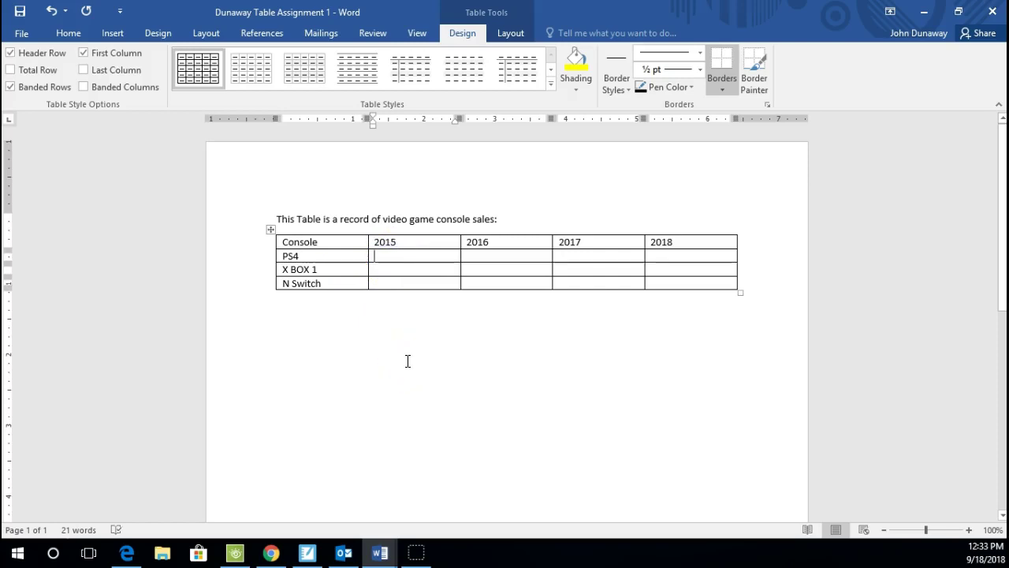
{"action": "type", "text": "7,"}
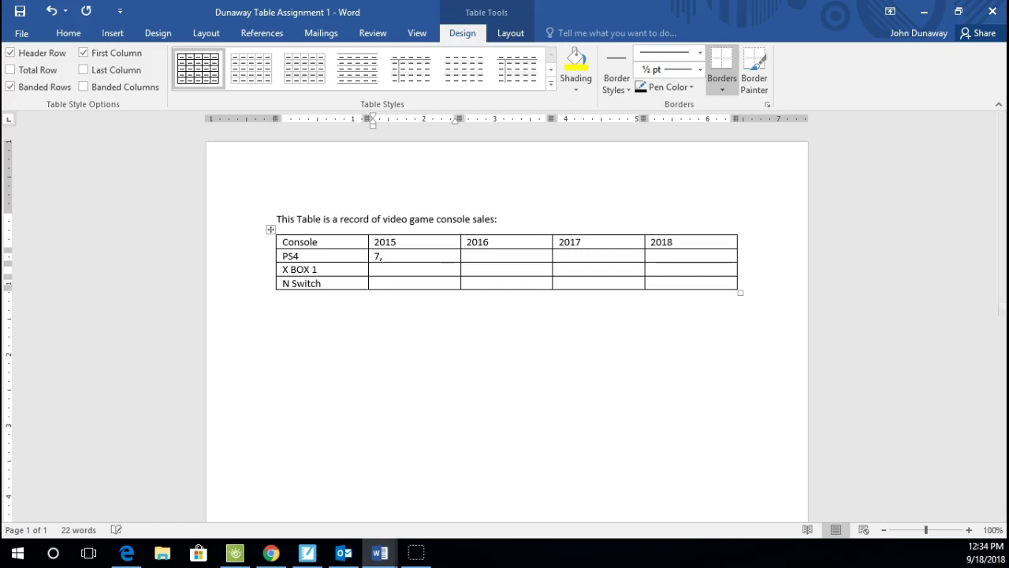
{"action": "type", "text": "212,320"}
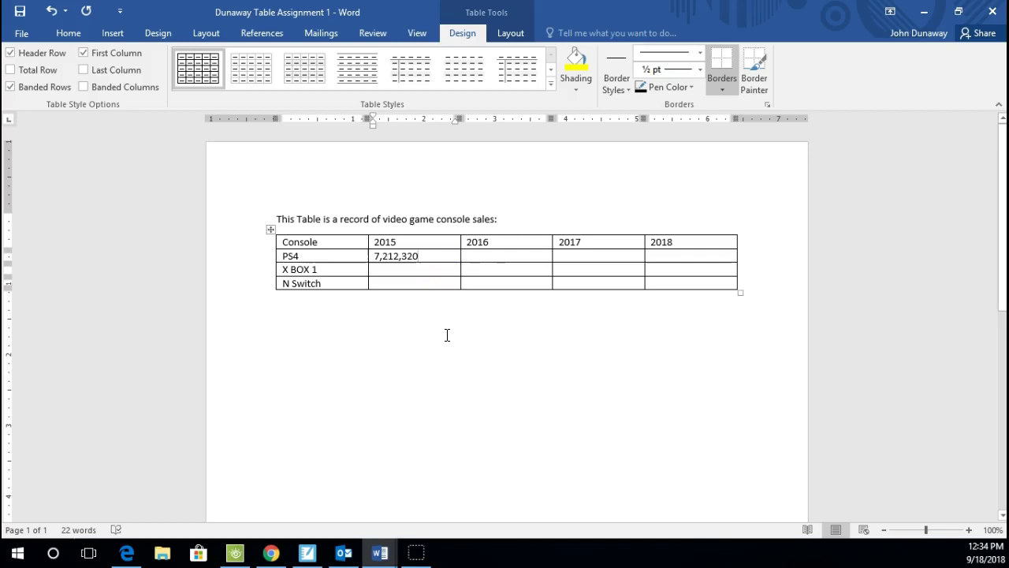
{"action": "key", "text": "Tab"}
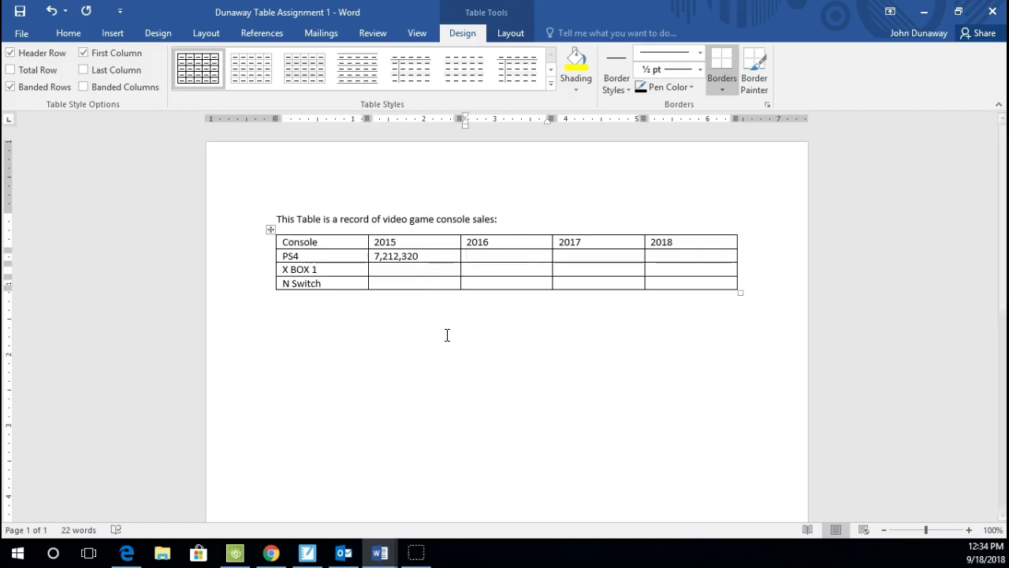
{"action": "type", "text": "6,87"}
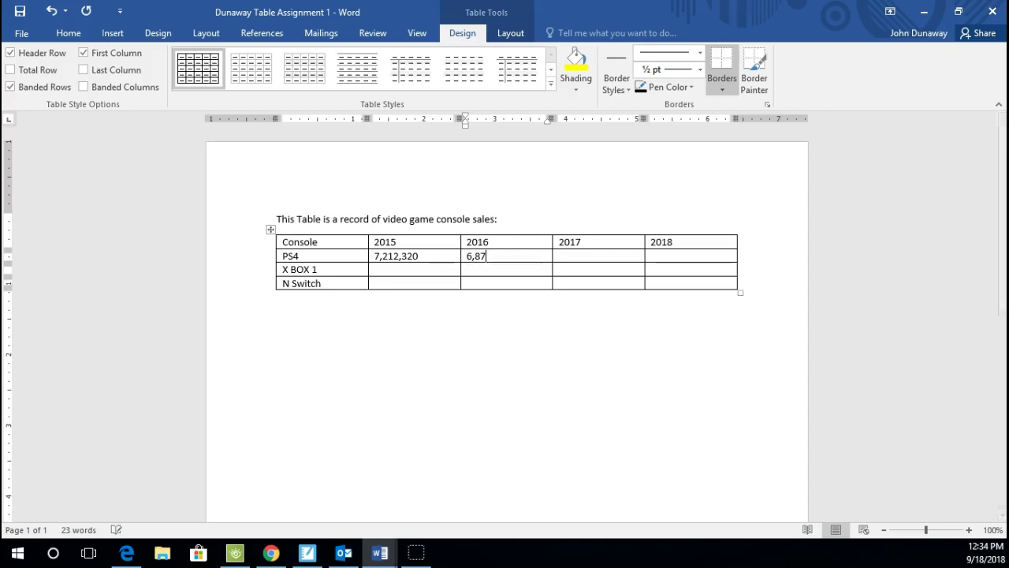
{"action": "type", "text": "4,757"}
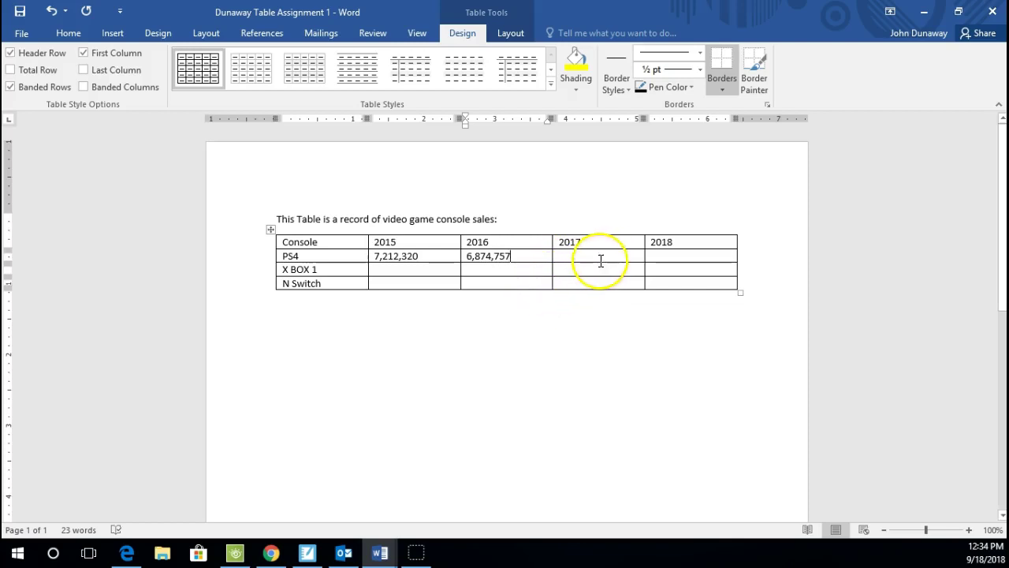
{"action": "key", "text": "Tab"}
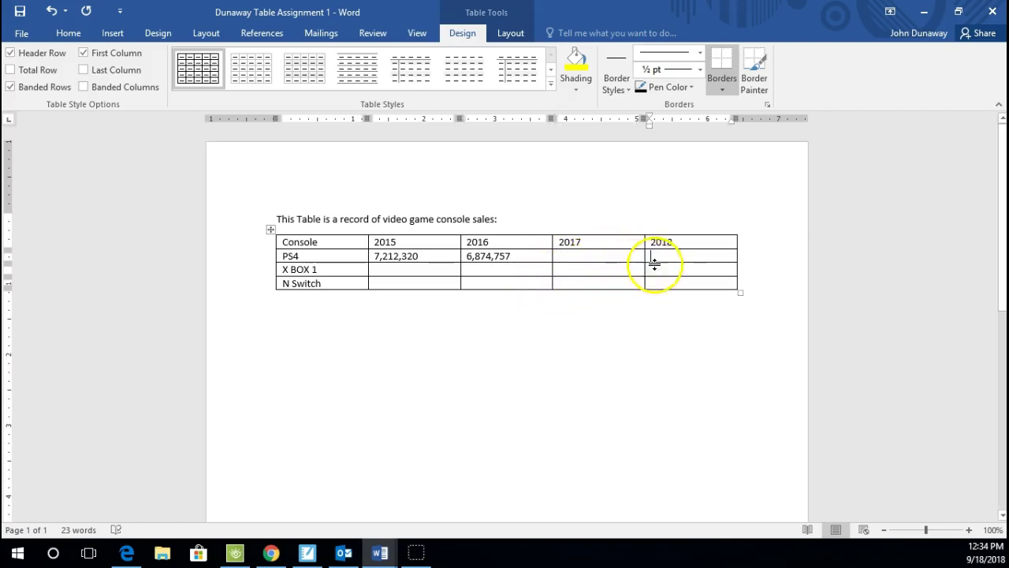
{"action": "left_click", "coordinate": [439, 273]}
{"action": "left_click", "coordinate": [496, 272]}
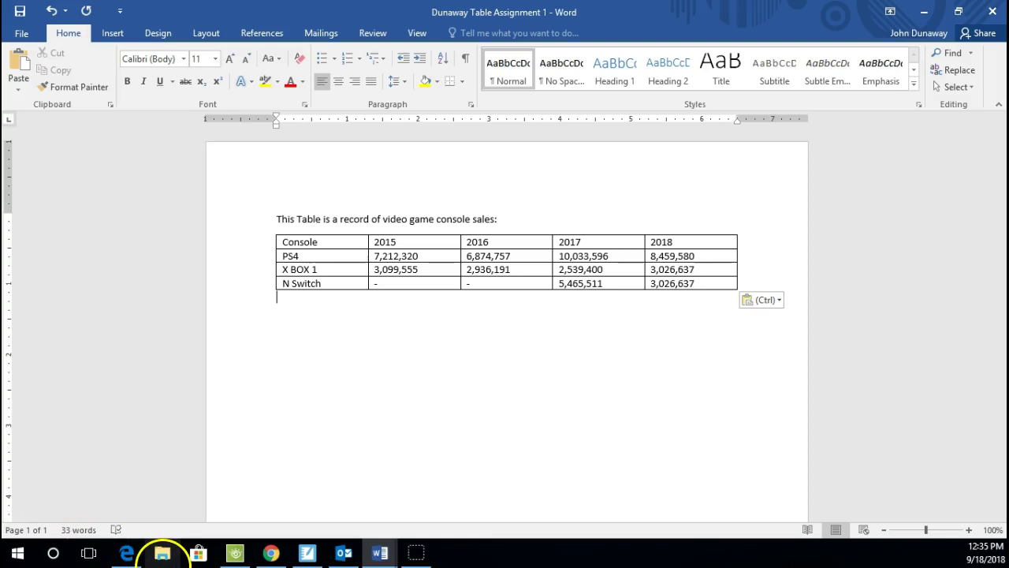
Check the N Switch cells for 2015 and 2016, then leave the table
{"action": "mouse_move", "coordinate": [126, 552]}
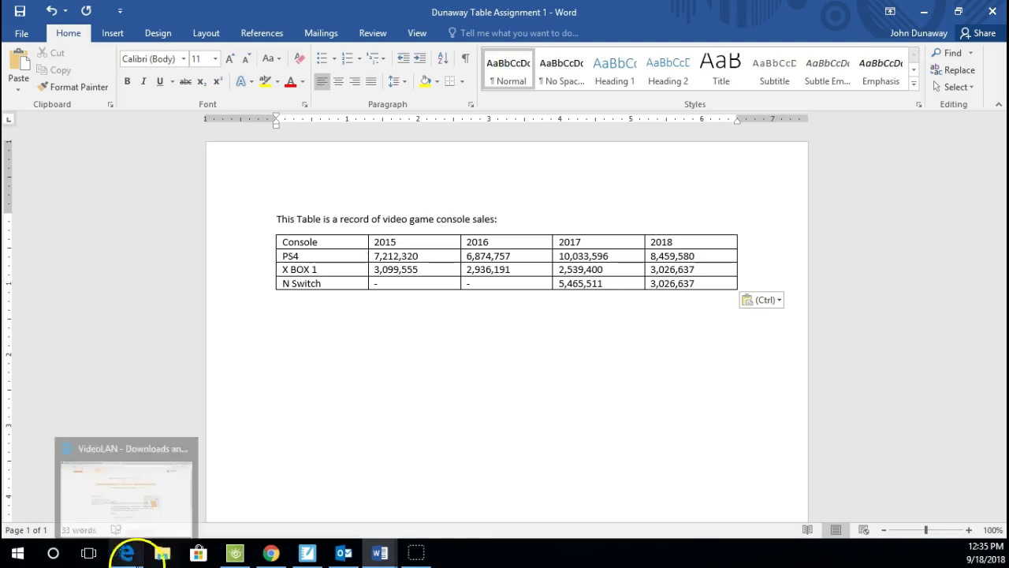
{"action": "left_click", "coordinate": [395, 285]}
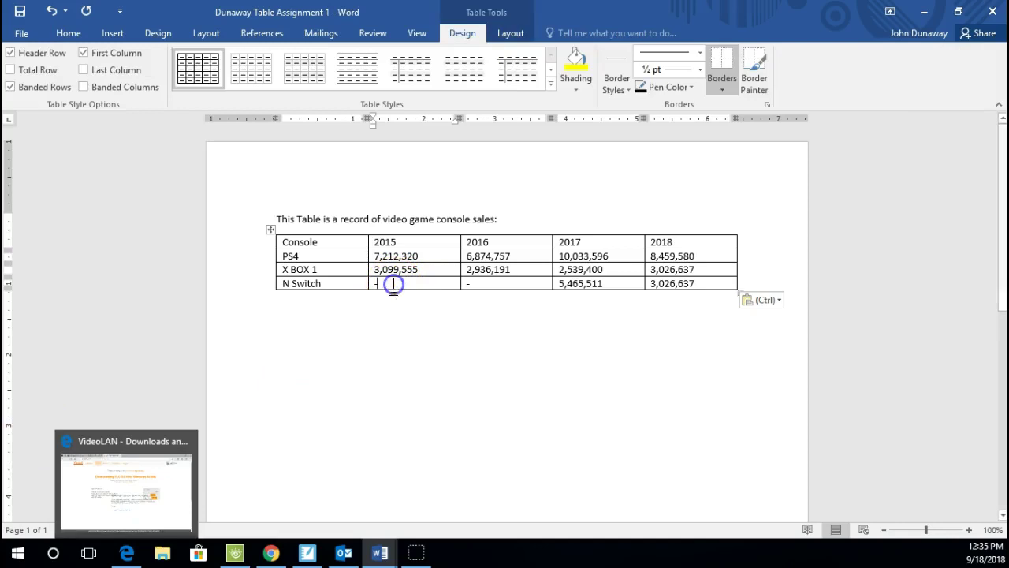
{"action": "left_click", "coordinate": [471, 284]}
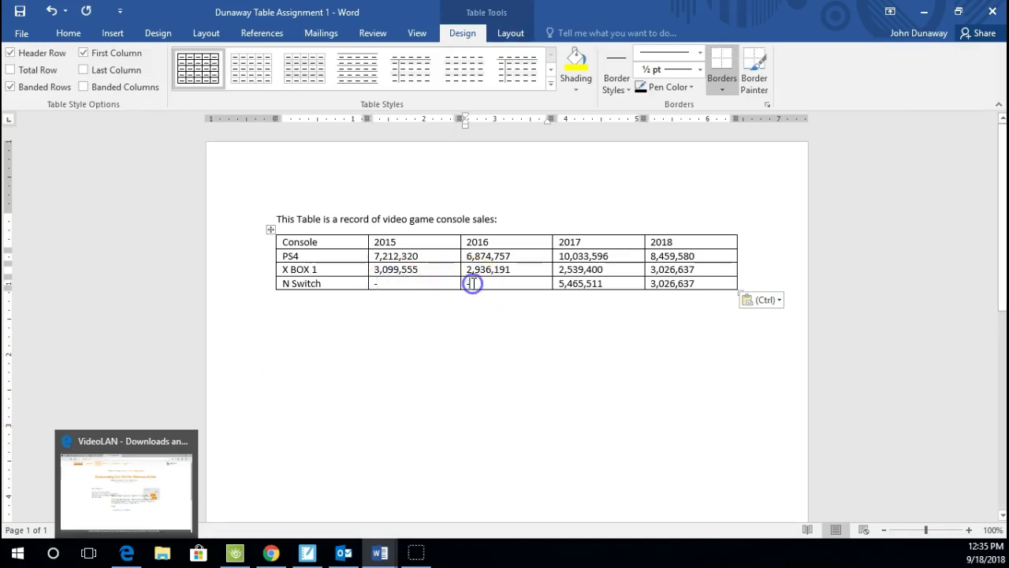
{"action": "left_click", "coordinate": [383, 285]}
{"action": "left_click", "coordinate": [266, 396]}
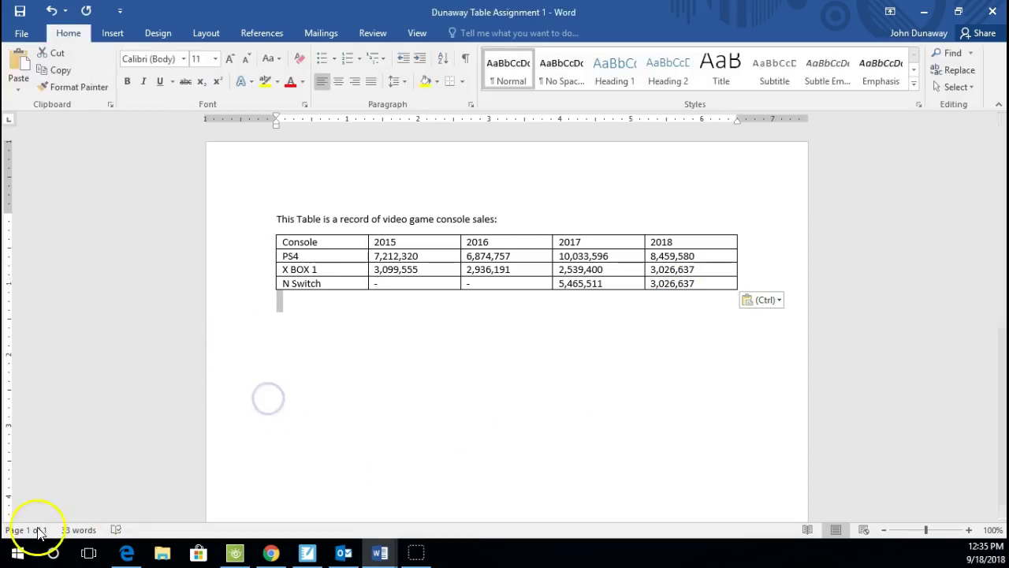
Replace N Switch's 2018 figure 3,026,637 with 6,789,112
{"action": "key", "text": "shift+Left"}
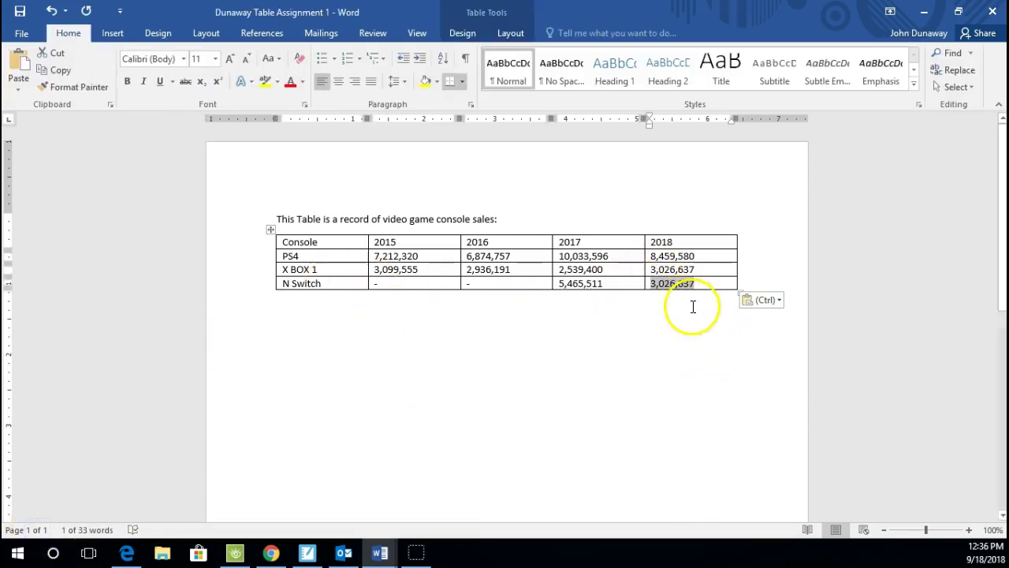
{"action": "left_click_drag", "start_coordinate": [702, 282], "coordinate": [649, 284]}
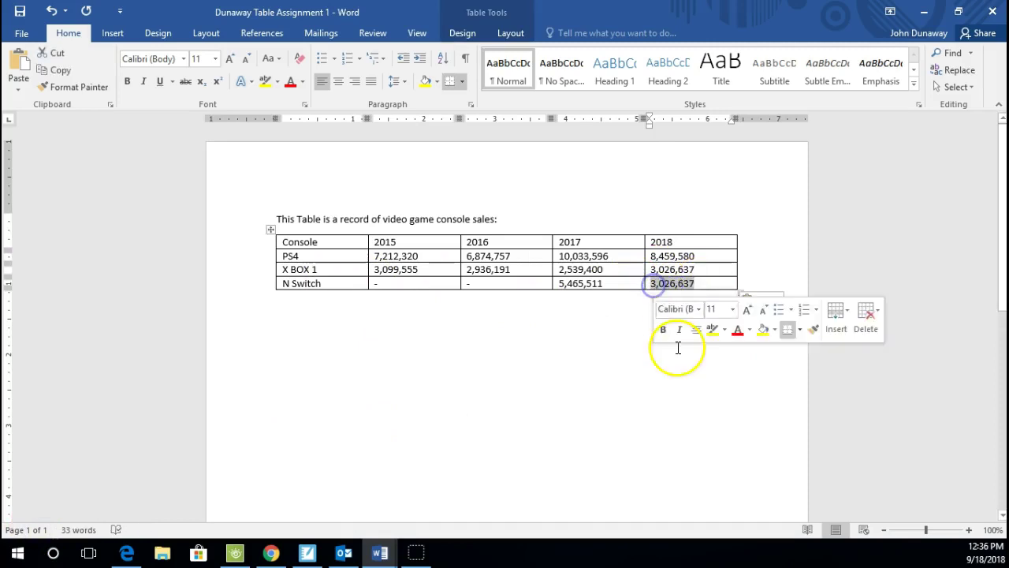
{"action": "left_click", "coordinate": [495, 371]}
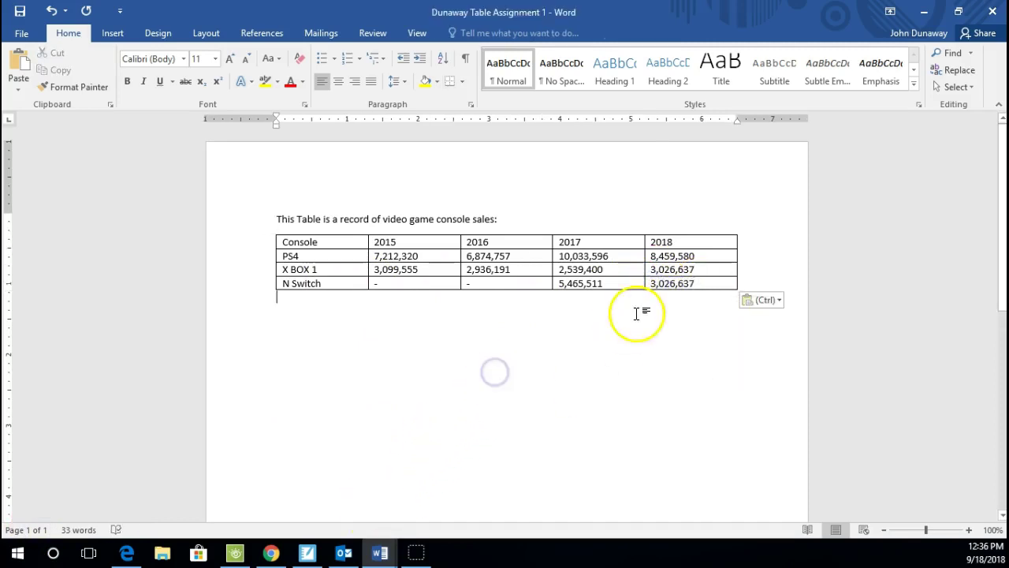
{"action": "left_click", "coordinate": [703, 282]}
{"action": "left_click_drag", "start_coordinate": [701, 283], "coordinate": [648, 284]}
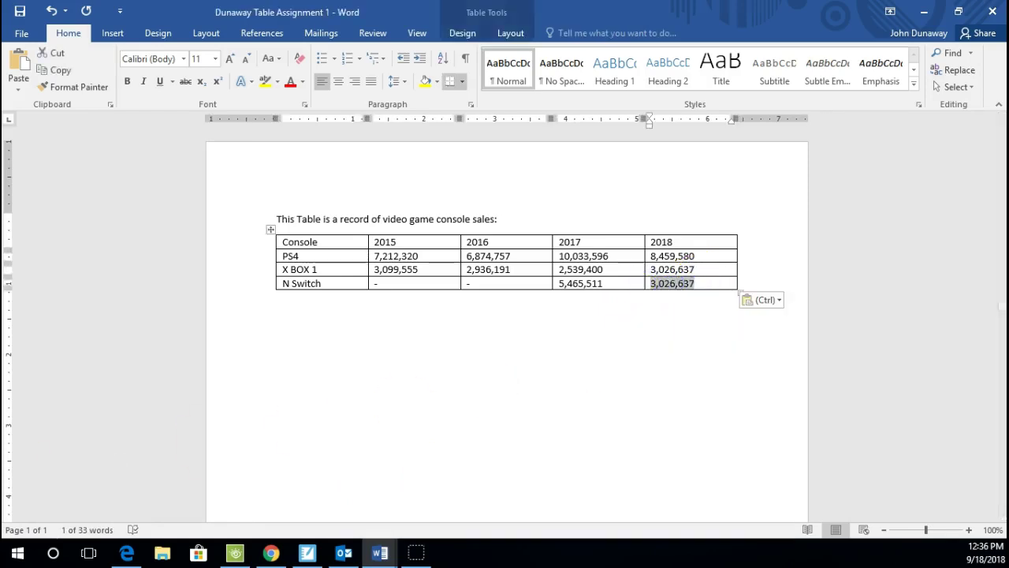
{"action": "type", "text": "6,789,112"}
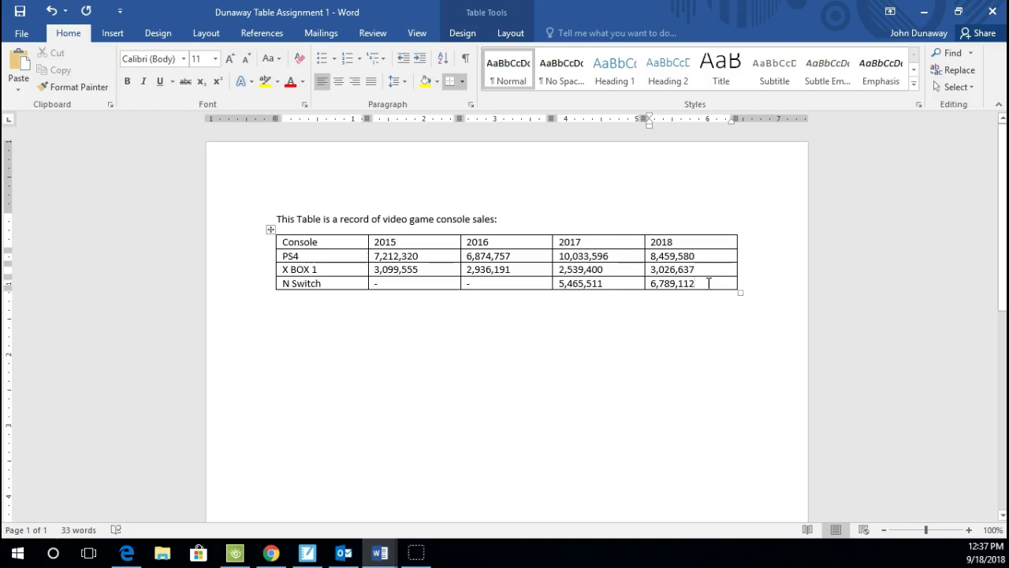
{"action": "left_click", "coordinate": [700, 280]}
{"action": "left_click", "coordinate": [616, 269]}
{"action": "left_click", "coordinate": [614, 255]}
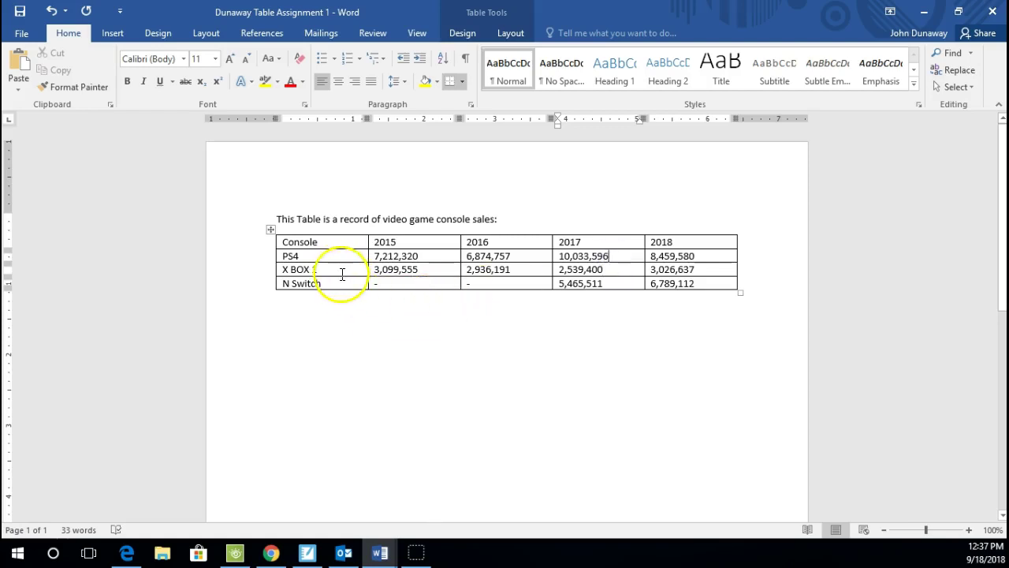
{"action": "left_click", "coordinate": [343, 327]}
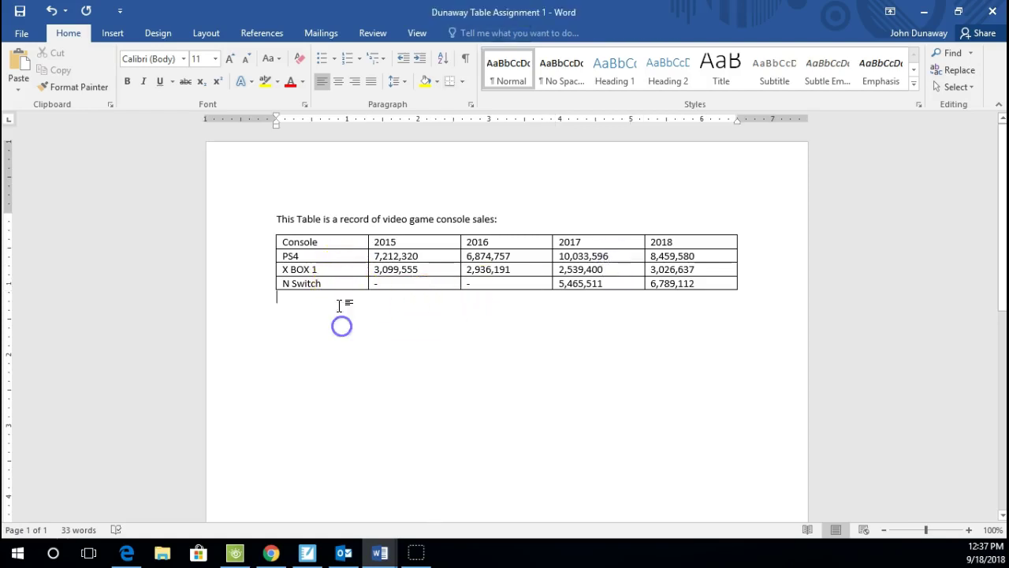
Bold the Console–2018 header row, then the PS4, X BOX 1 and N Switch cells
{"action": "left_click", "coordinate": [328, 243]}
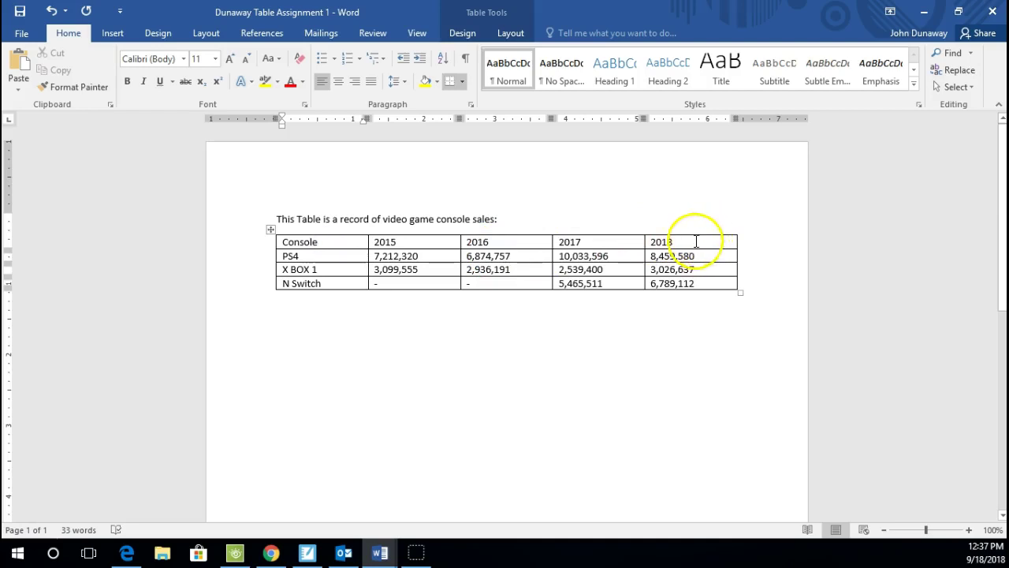
{"action": "left_click_drag", "start_coordinate": [696, 241], "coordinate": [312, 242]}
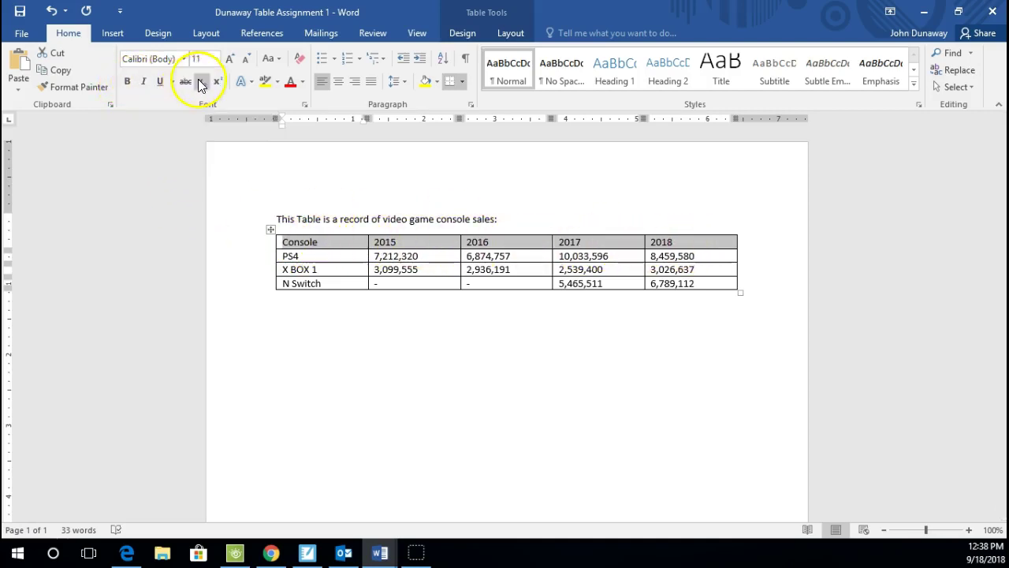
{"action": "left_click", "coordinate": [127, 83]}
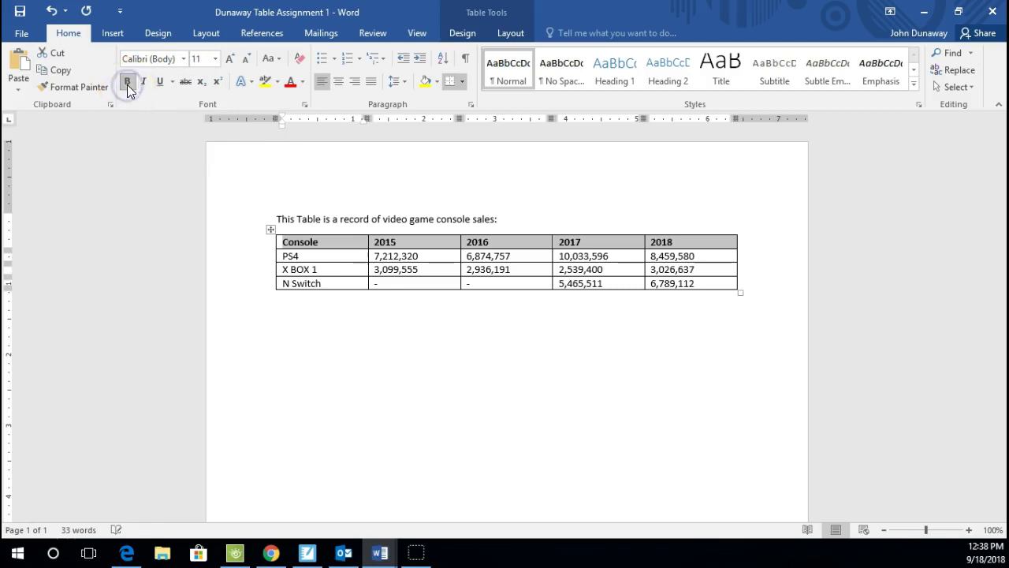
{"action": "left_click_drag", "start_coordinate": [328, 286], "coordinate": [287, 255]}
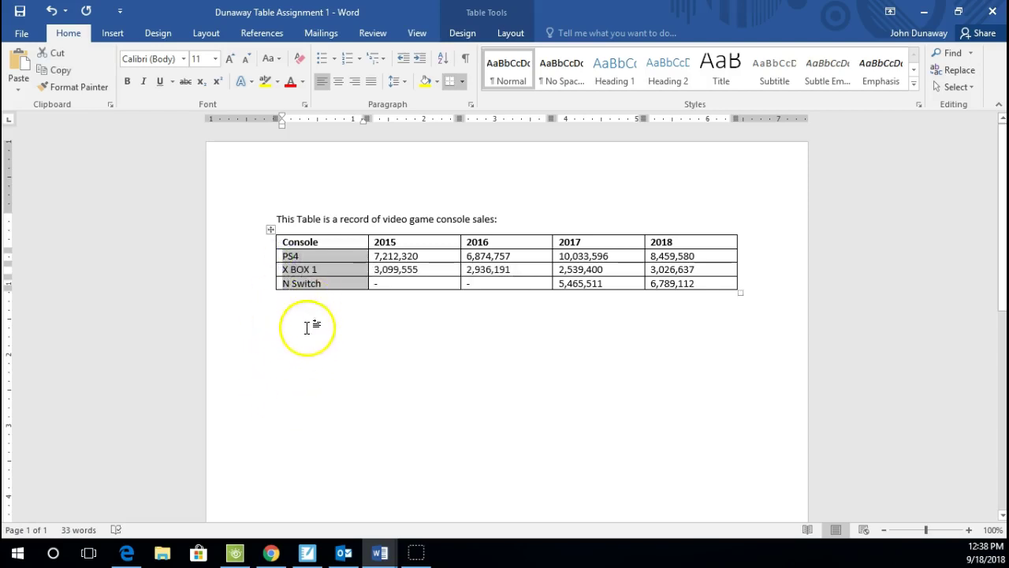
{"action": "left_click", "coordinate": [128, 81]}
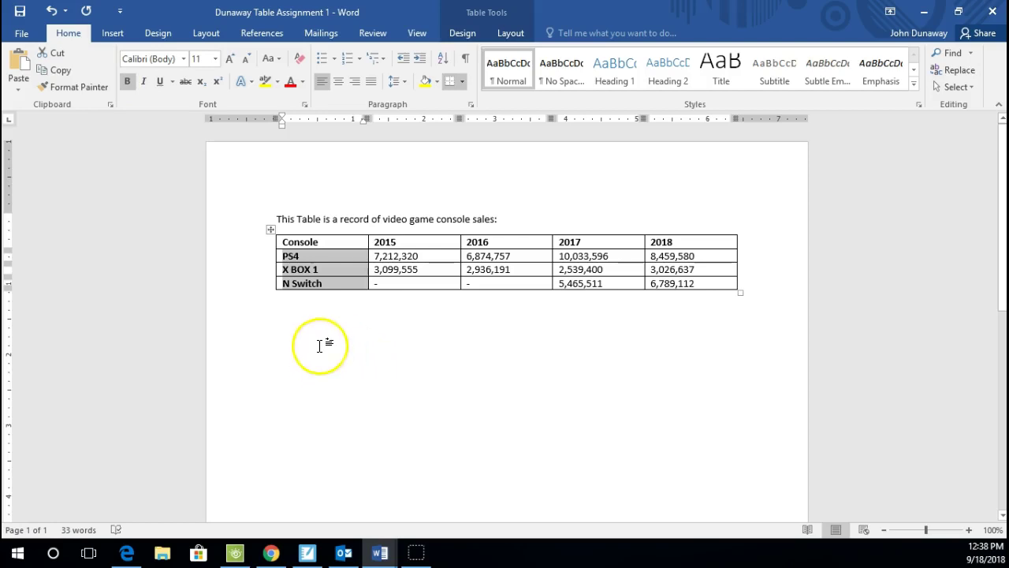
Widen the Console column and slightly adjust the 2016–2018 column borders
{"action": "left_click", "coordinate": [379, 333]}
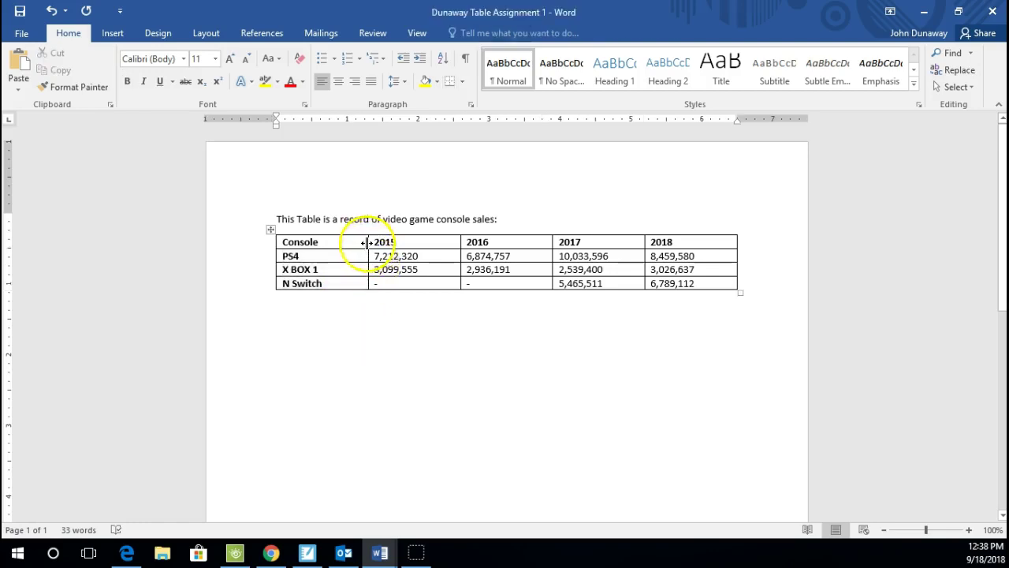
{"action": "left_click_drag", "start_coordinate": [367, 242], "coordinate": [385, 246]}
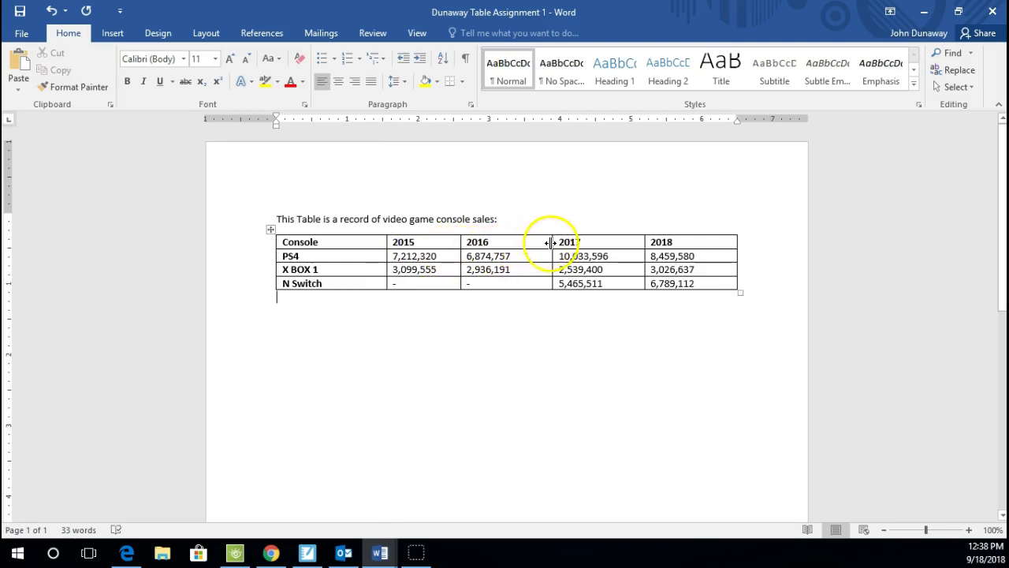
{"action": "left_click_drag", "start_coordinate": [552, 242], "coordinate": [552, 243]}
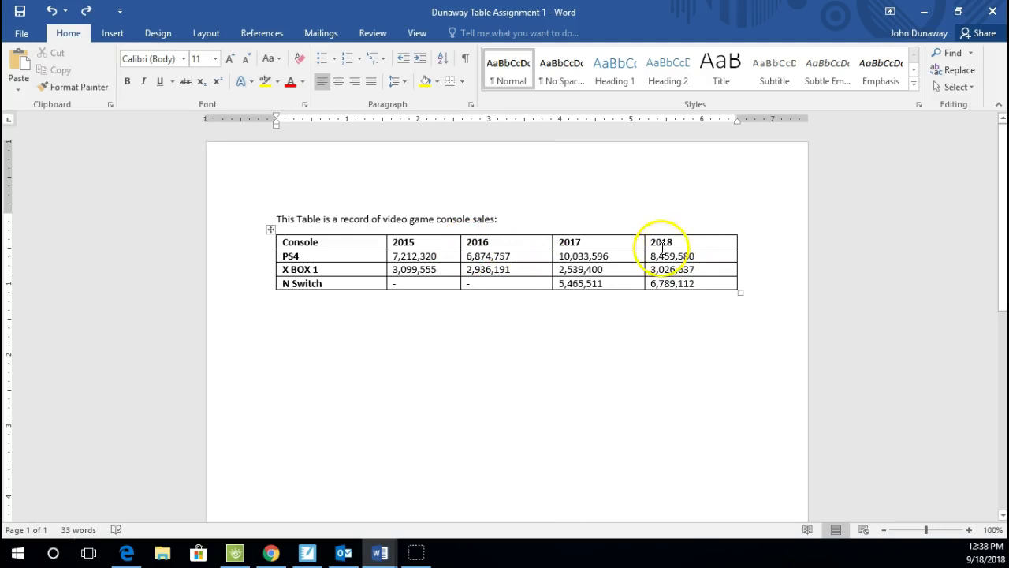
{"action": "left_click_drag", "start_coordinate": [644, 242], "coordinate": [642, 244]}
{"action": "left_click", "coordinate": [579, 345]}
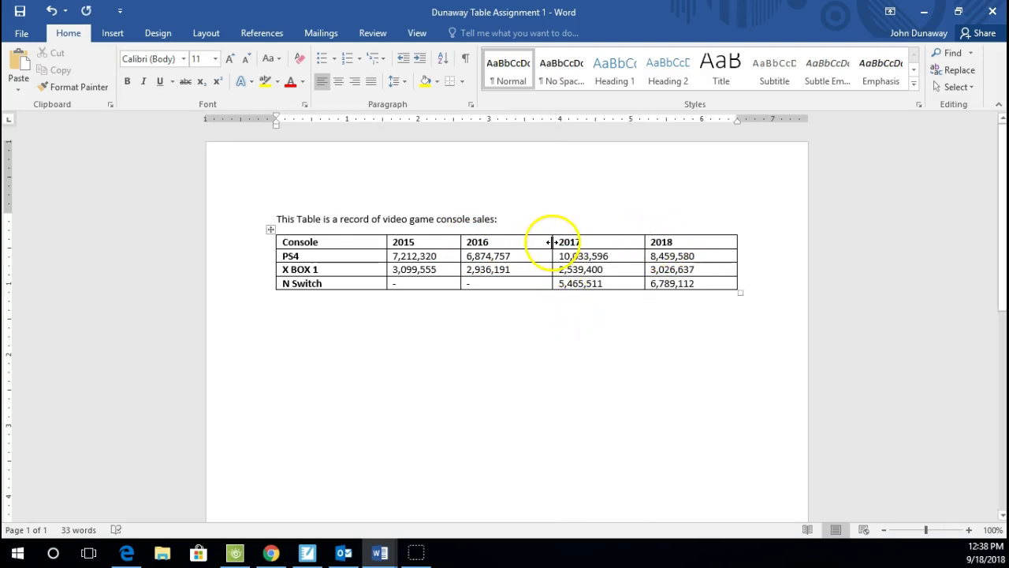
{"action": "left_click_drag", "start_coordinate": [552, 242], "coordinate": [546, 242]}
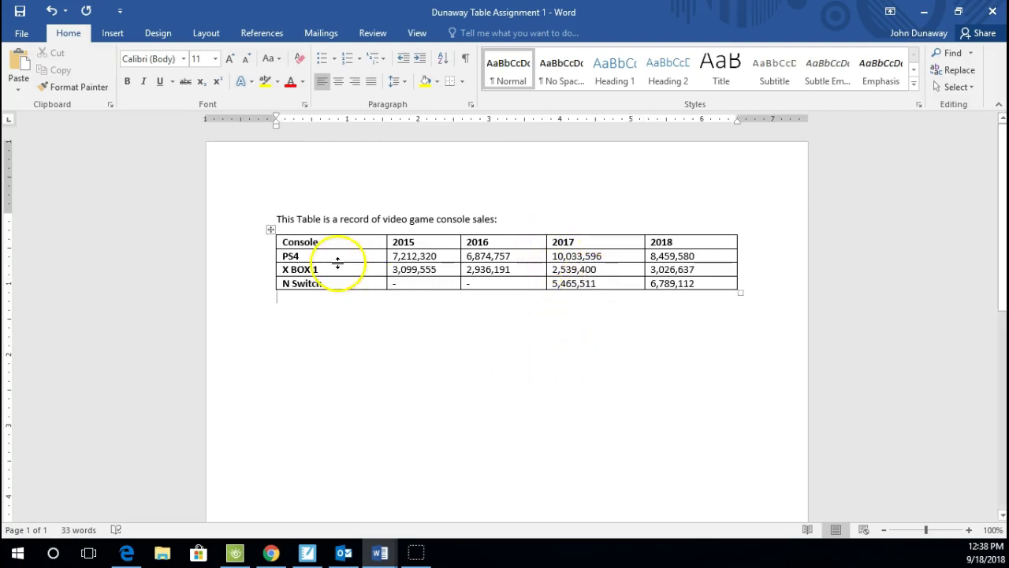
Drag the PS4 row taller, then undo it with Ctrl+Z
{"action": "mouse_move", "coordinate": [337, 262]}
{"action": "left_mouse_down"}
{"action": "mouse_move", "coordinate": [337, 295]}
{"action": "mouse_move", "coordinate": [350, 295]}
{"action": "mouse_move", "coordinate": [350, 270]}
{"action": "left_mouse_up"}
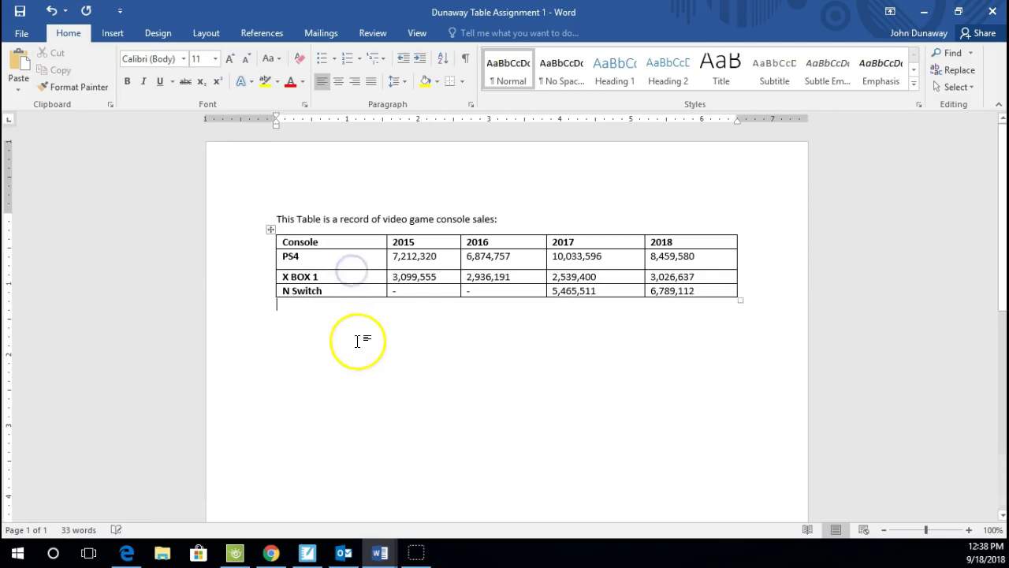
{"action": "key", "text": "ctrl+z"}
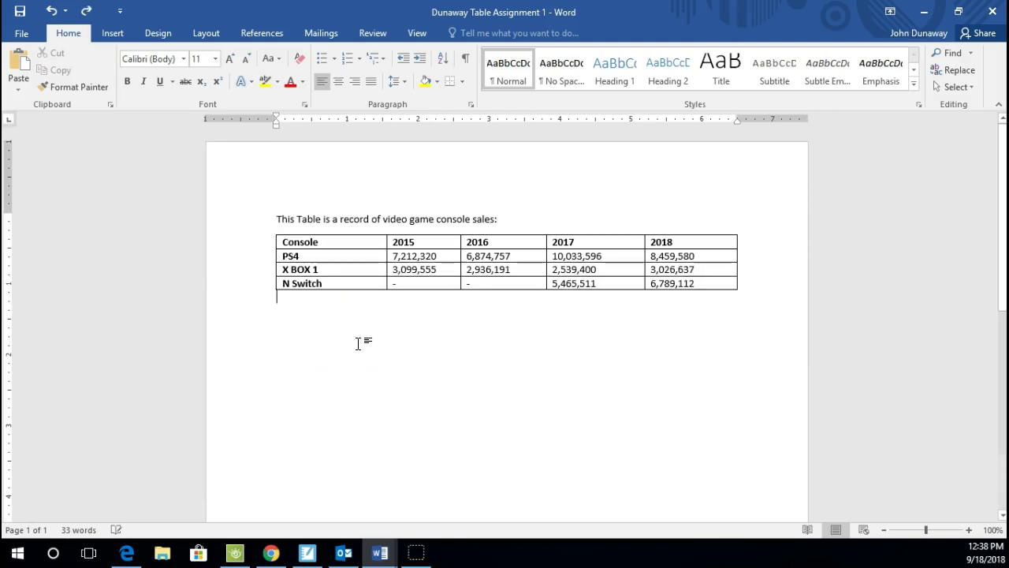
{"action": "left_click", "coordinate": [502, 367]}
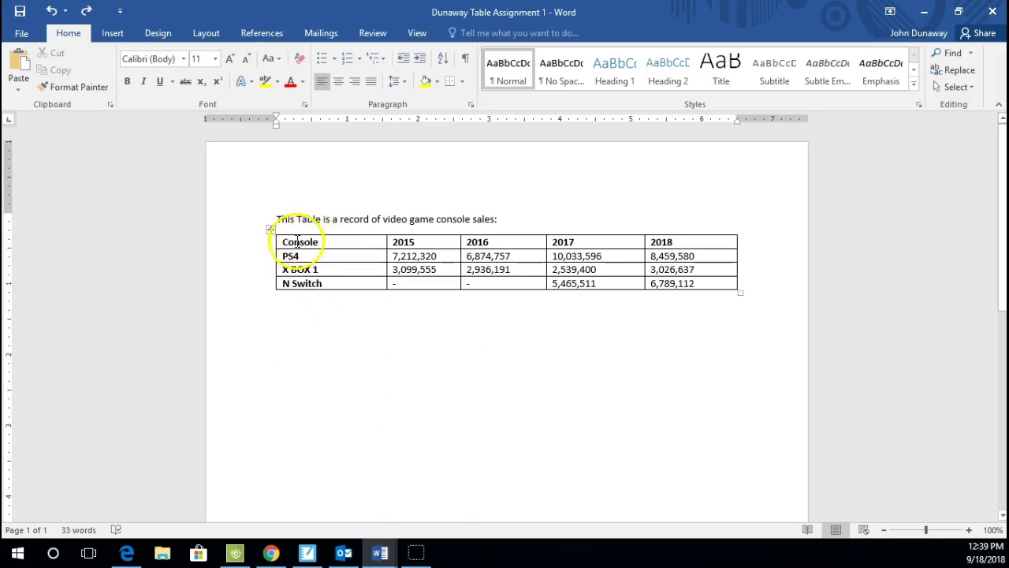
Center the Console, 2015, 2016, 2017 and 2018 labels across the header row
{"action": "left_click_drag", "start_coordinate": [284, 242], "coordinate": [685, 244]}
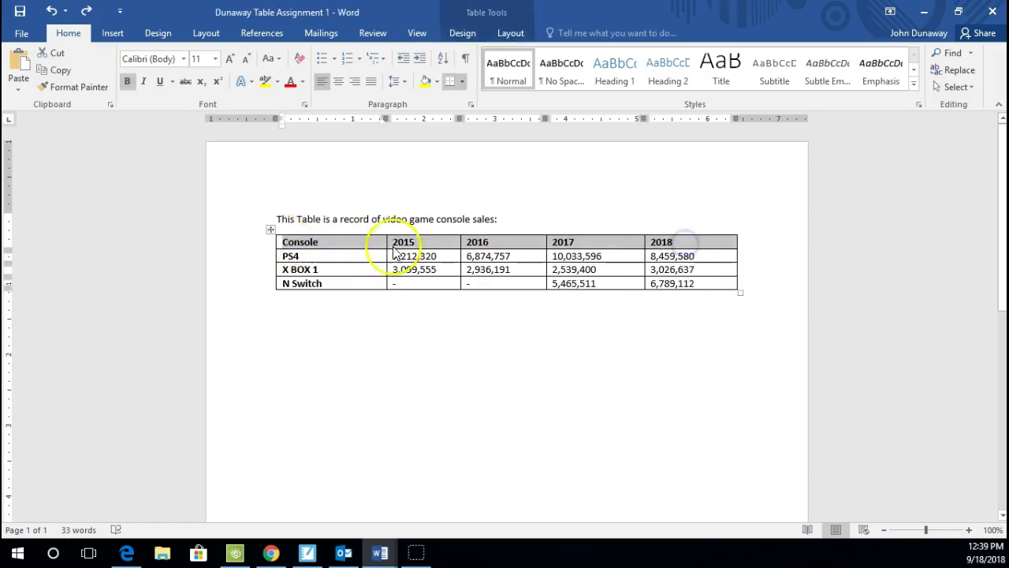
{"action": "left_click", "coordinate": [339, 84]}
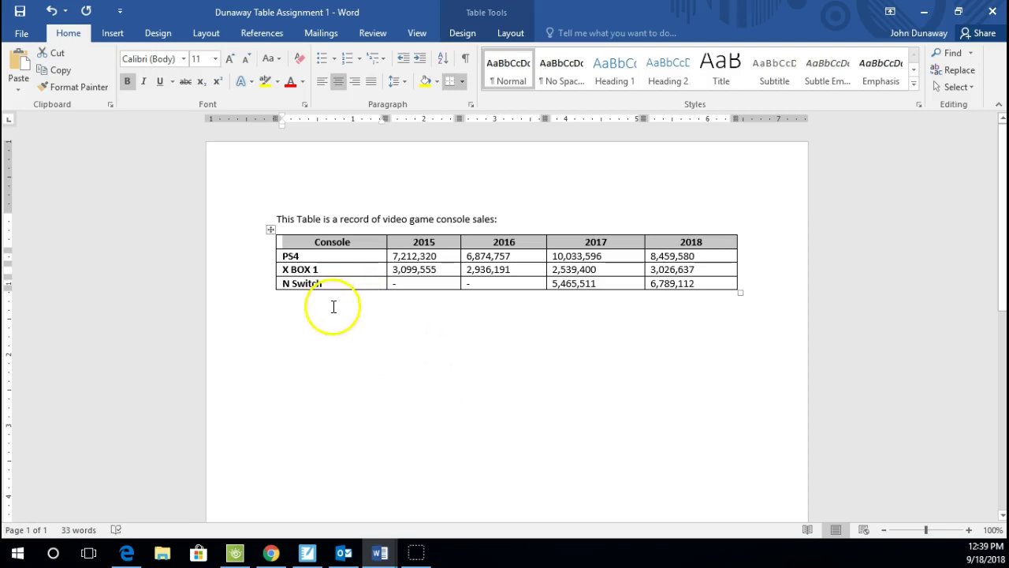
{"action": "left_click", "coordinate": [292, 341]}
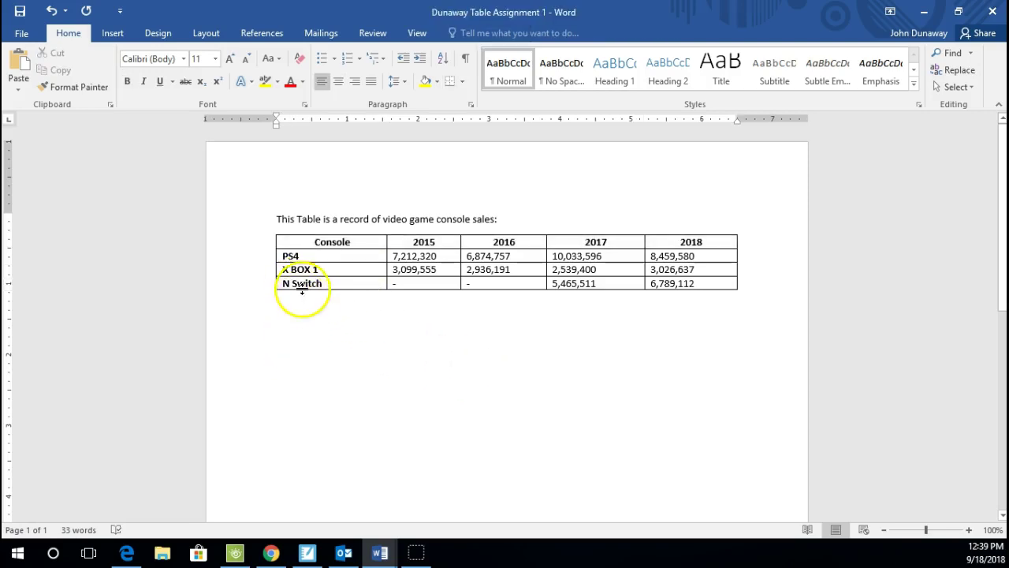
{"action": "left_click", "coordinate": [300, 242]}
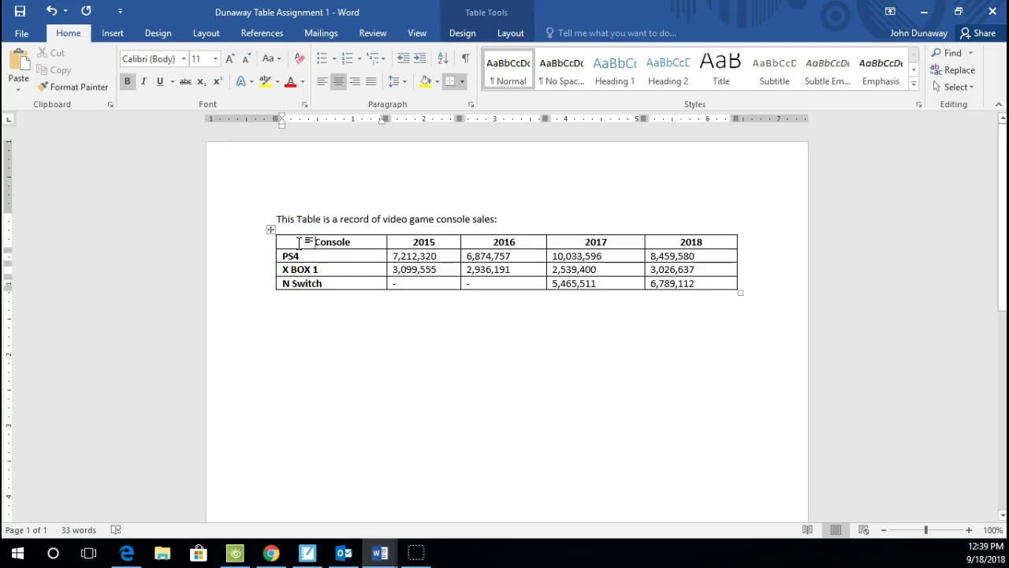
Insert a row above the Console header row and type VIDEO GAME SALES in its first cell
{"action": "right_click", "coordinate": [306, 244]}
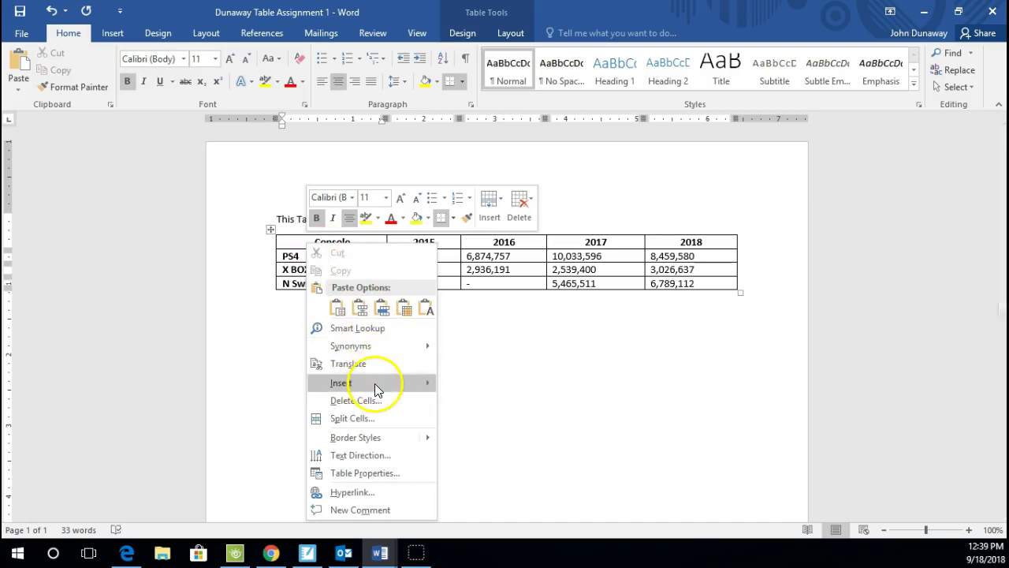
{"action": "mouse_move", "coordinate": [374, 385]}
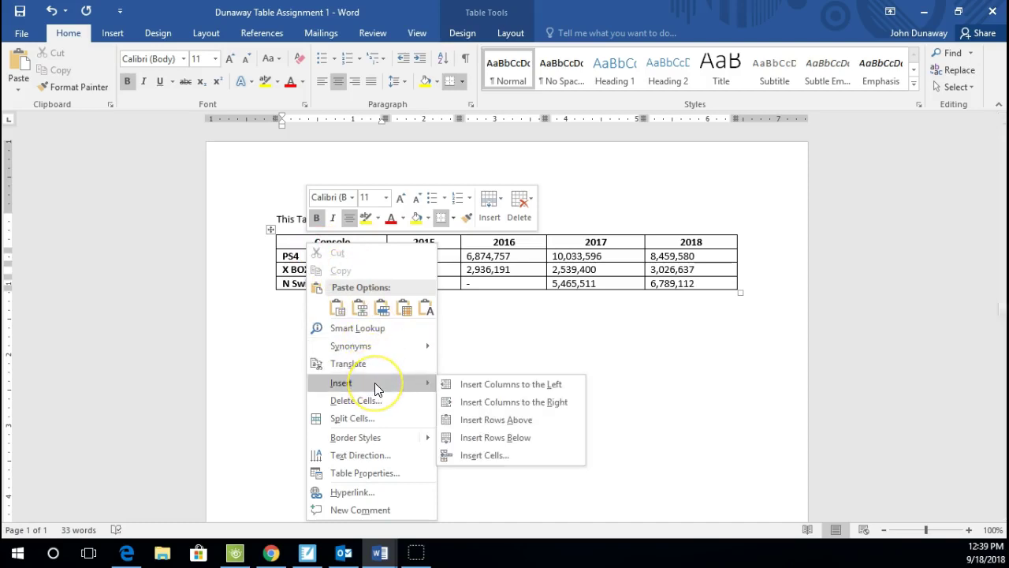
{"action": "left_click", "coordinate": [520, 426]}
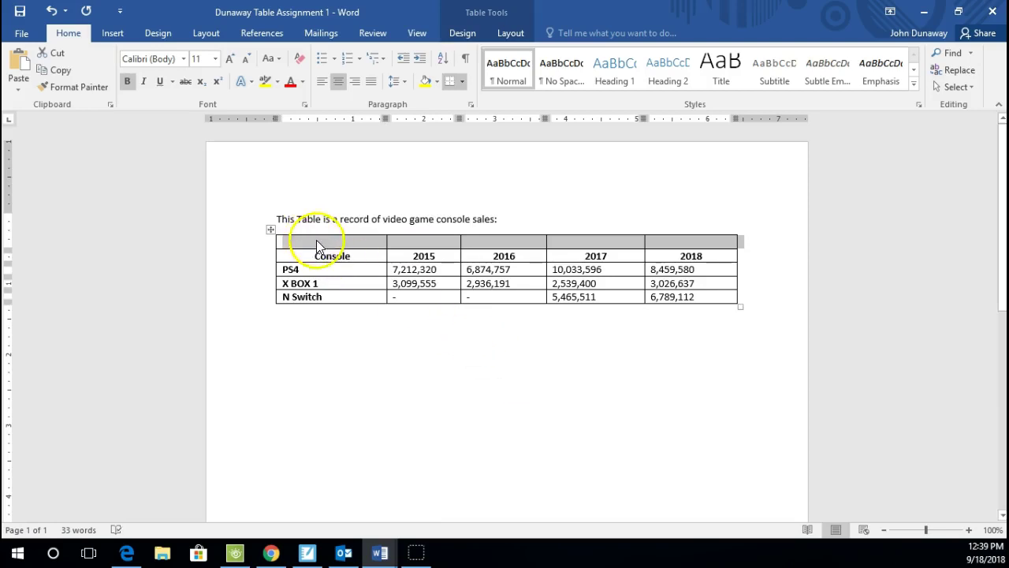
{"action": "left_click", "coordinate": [318, 242]}
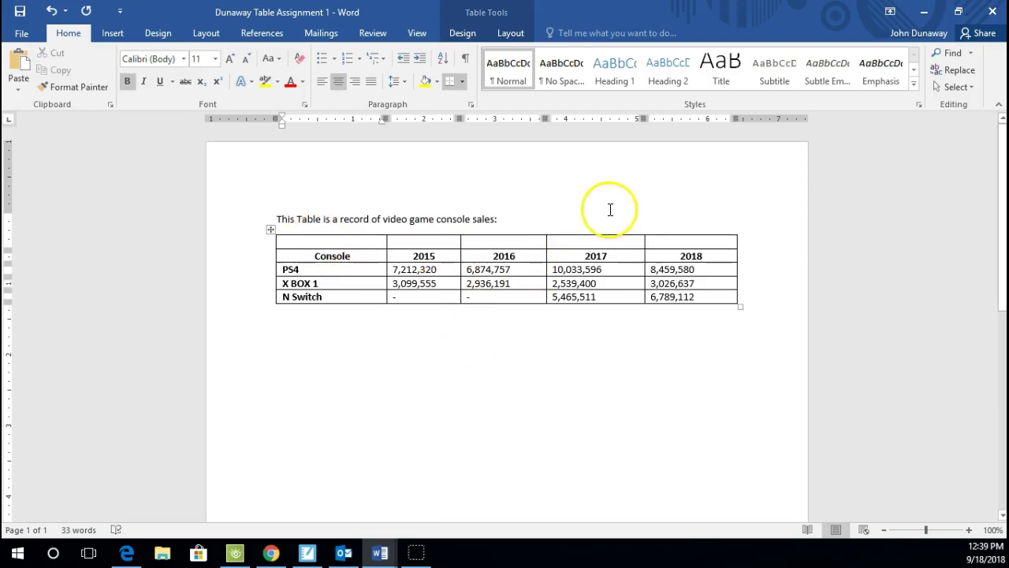
{"action": "type", "text": "VIDEO GAME SALES"}
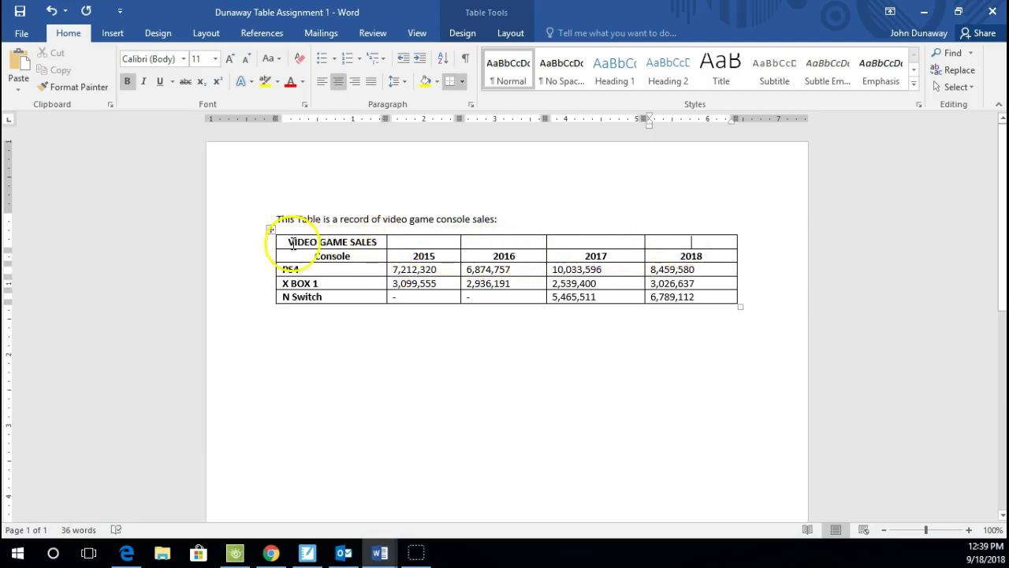
Merge all cells of the VIDEO GAME SALES top row into one cell using Merge Cells
{"action": "left_click_drag", "start_coordinate": [286, 242], "coordinate": [373, 244]}
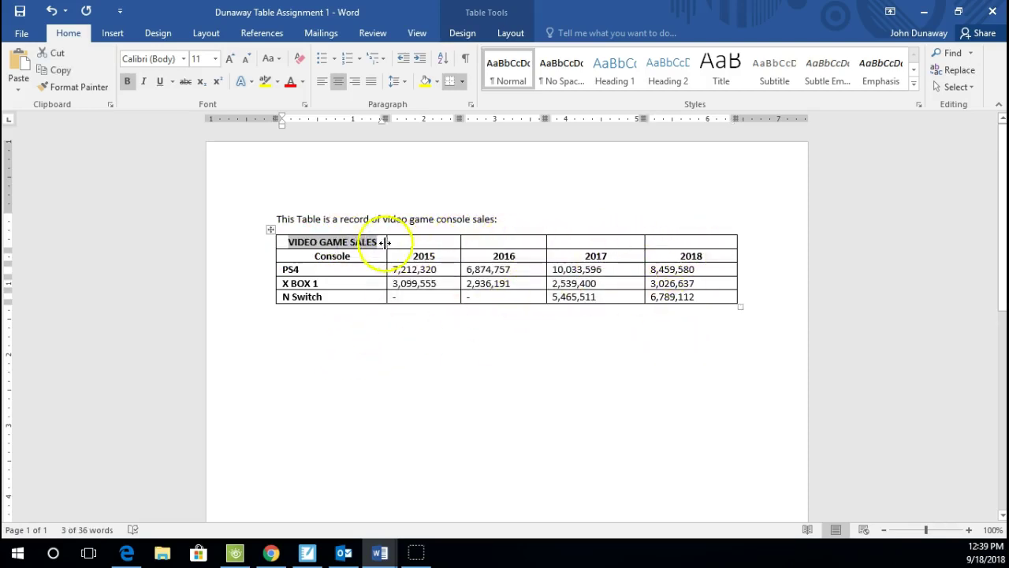
{"action": "left_click", "coordinate": [659, 242]}
{"action": "left_click_drag", "start_coordinate": [638, 247], "coordinate": [313, 247]}
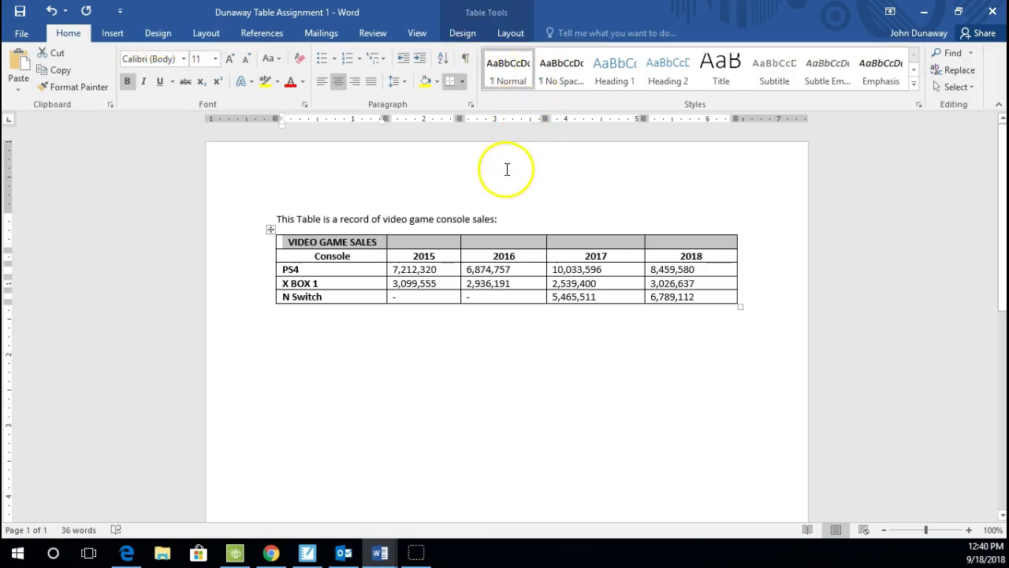
{"action": "left_click", "coordinate": [462, 34]}
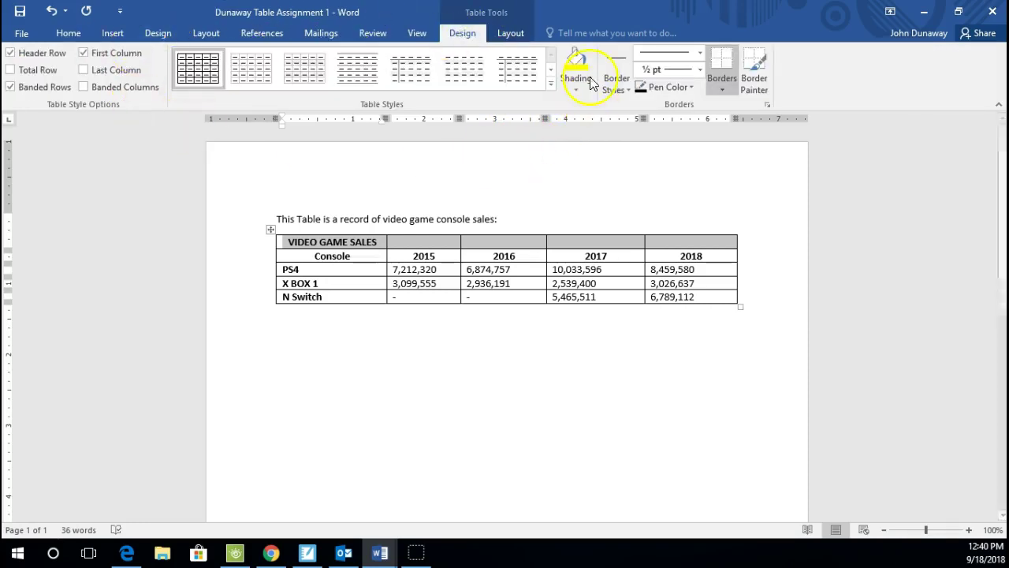
{"action": "left_click", "coordinate": [518, 34]}
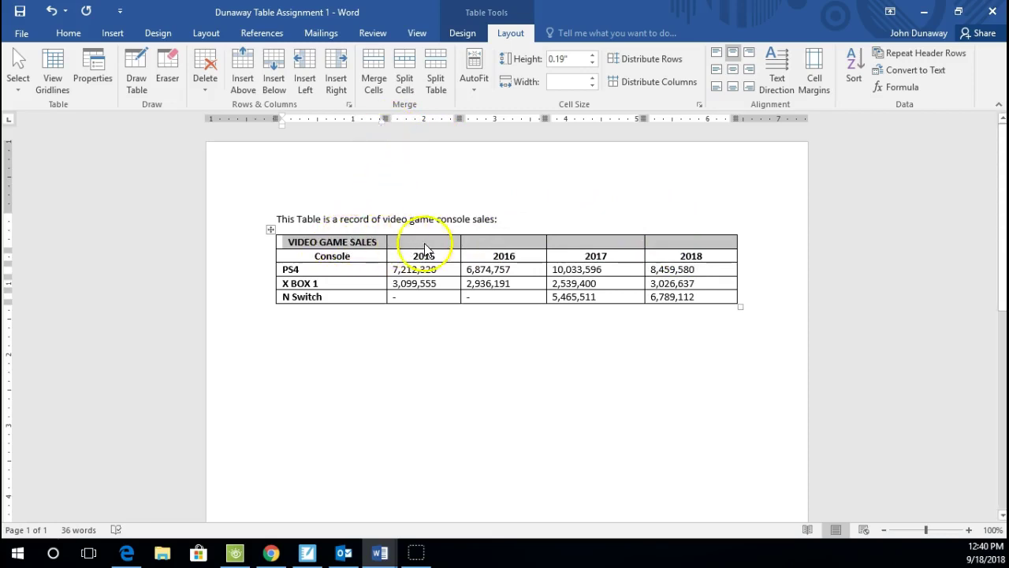
{"action": "left_click", "coordinate": [375, 71]}
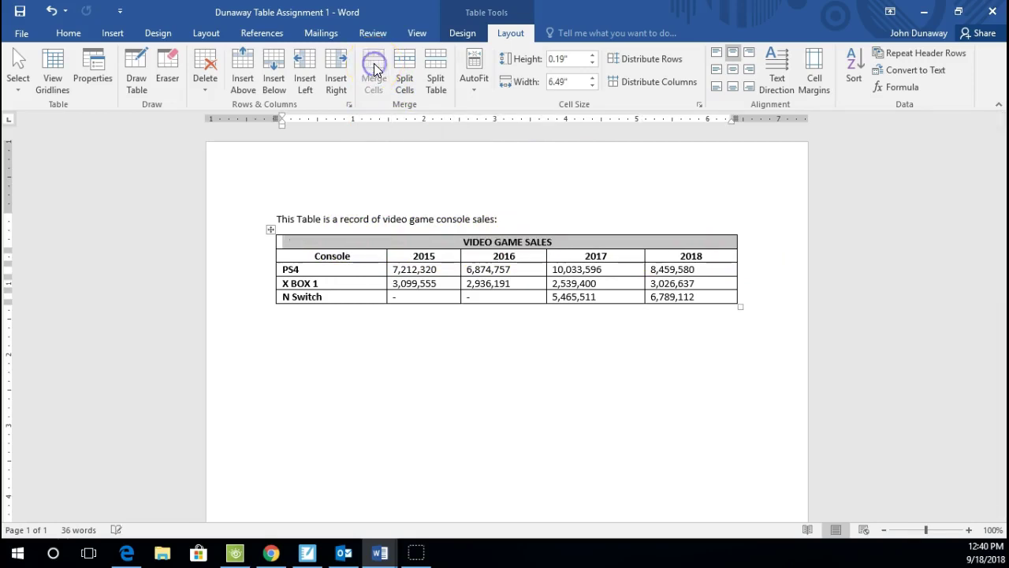
{"action": "left_click", "coordinate": [581, 239]}
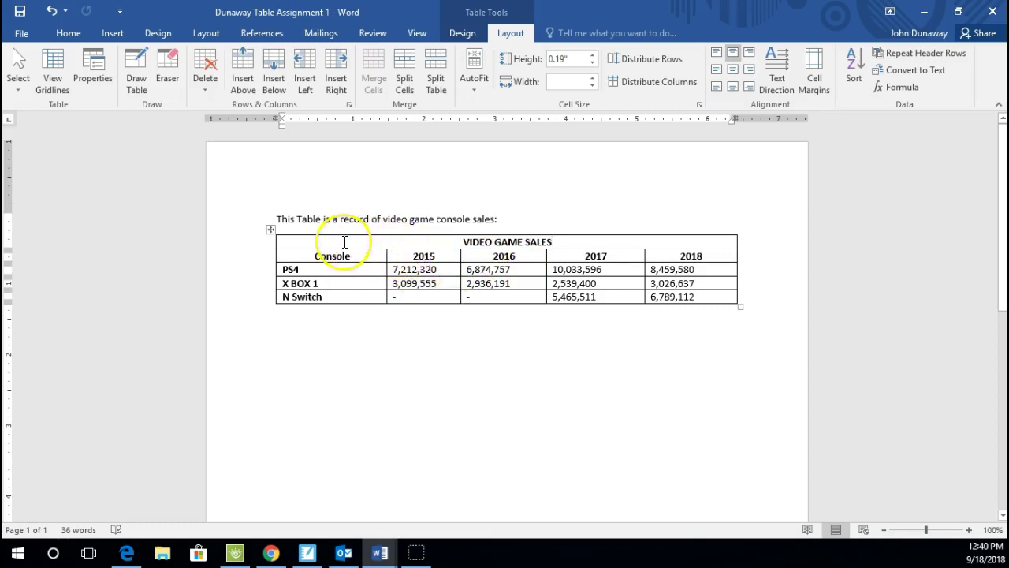
Apply Yellow shading from Standard Colors to the merged VIDEO GAME SALES title cell
{"action": "key", "text": "Home"}
{"action": "left_click_drag", "start_coordinate": [557, 242], "coordinate": [422, 241]}
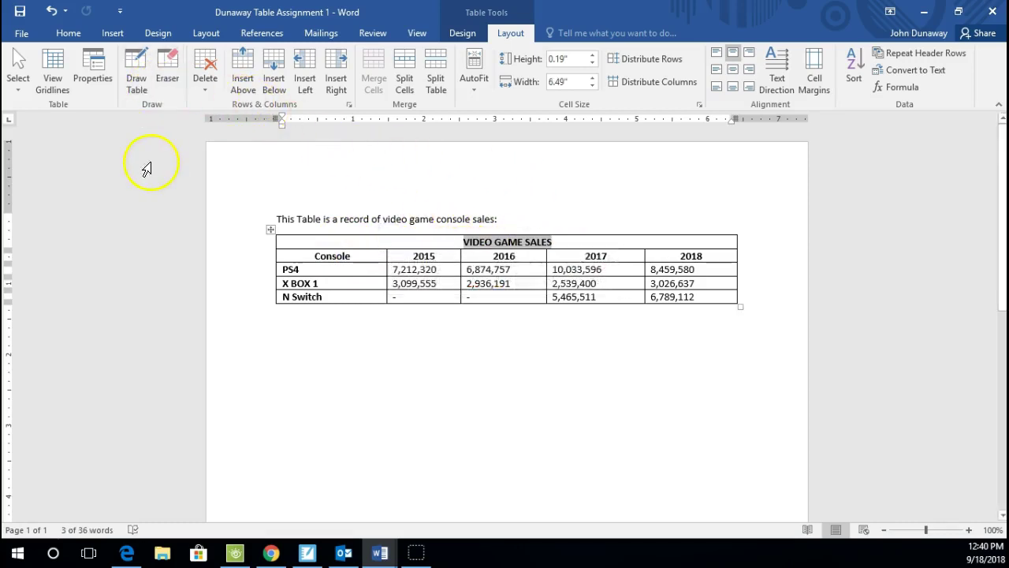
{"action": "left_click", "coordinate": [152, 34]}
{"action": "left_click", "coordinate": [112, 34]}
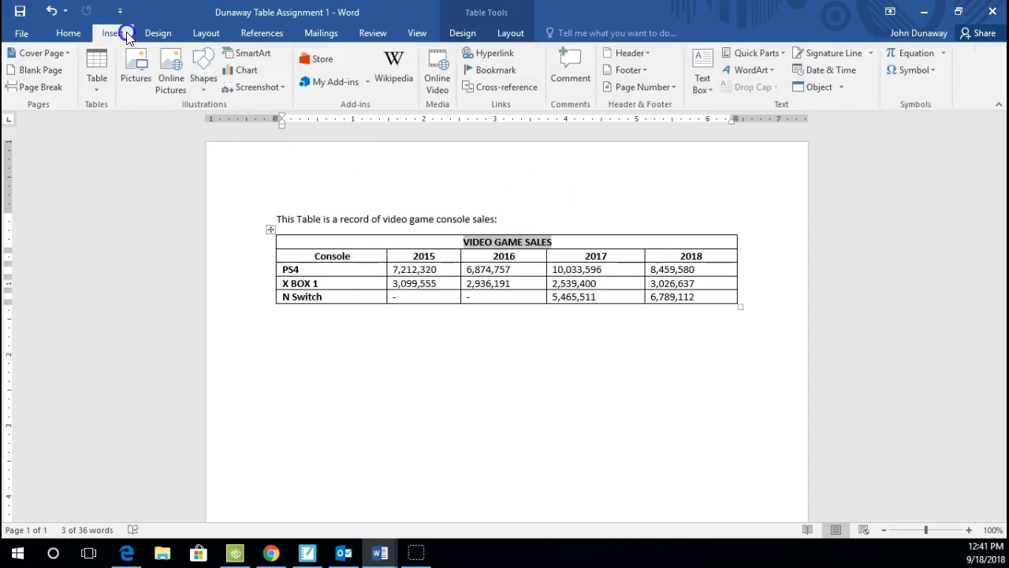
{"action": "left_click", "coordinate": [68, 34]}
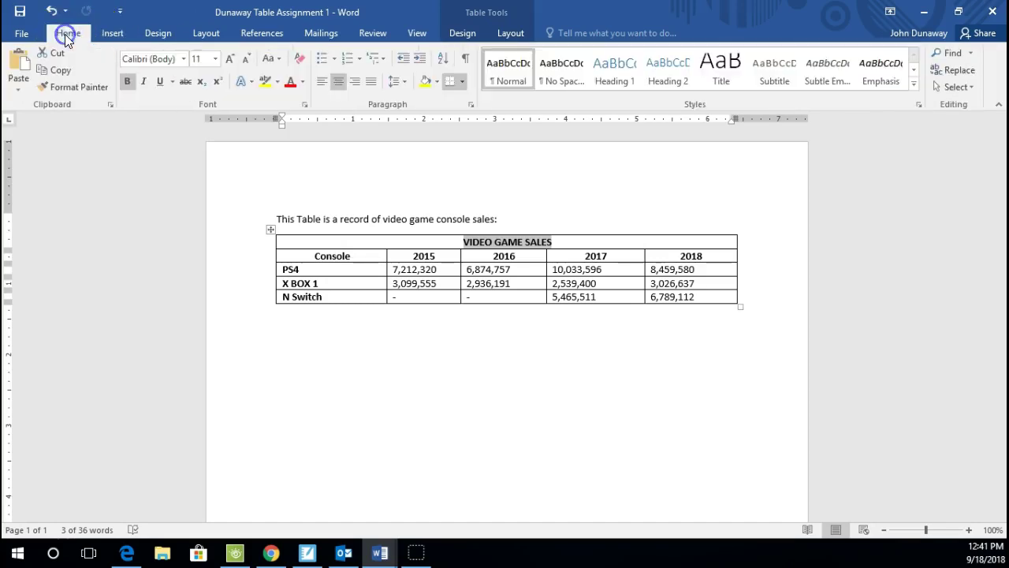
{"action": "left_click", "coordinate": [437, 82]}
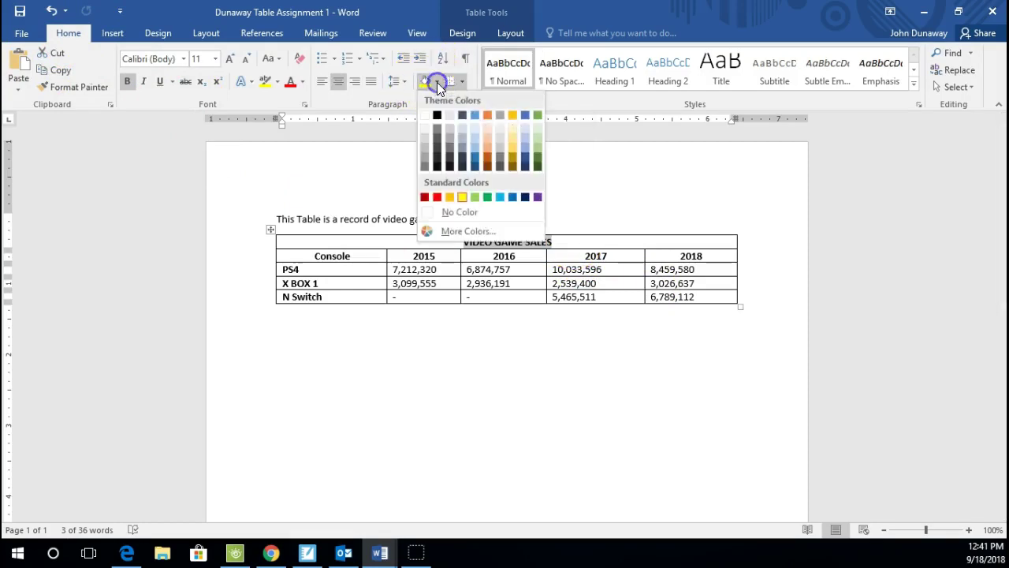
{"action": "left_click", "coordinate": [464, 196]}
{"action": "left_click", "coordinate": [497, 358]}
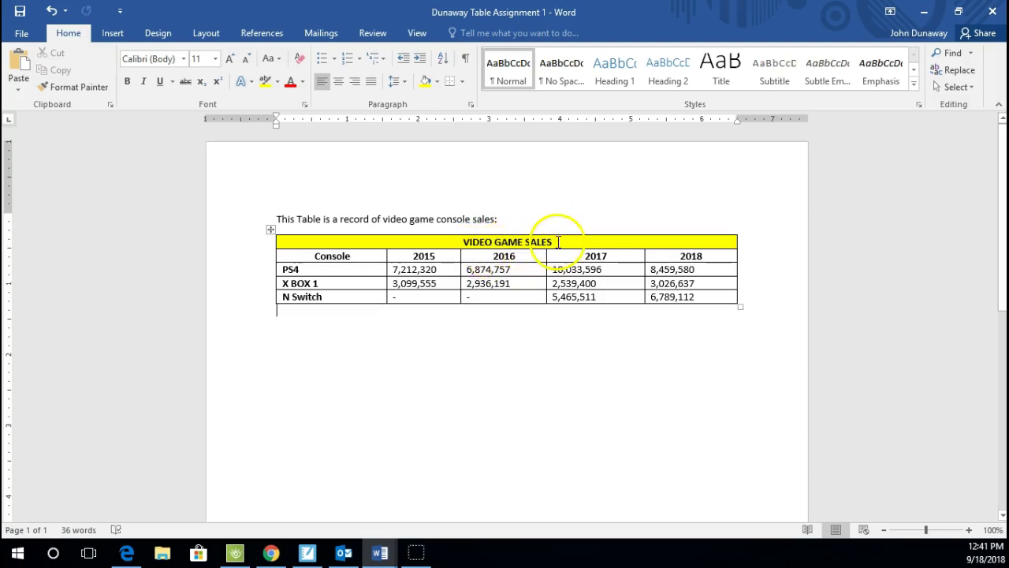
{"action": "left_click", "coordinate": [557, 243]}
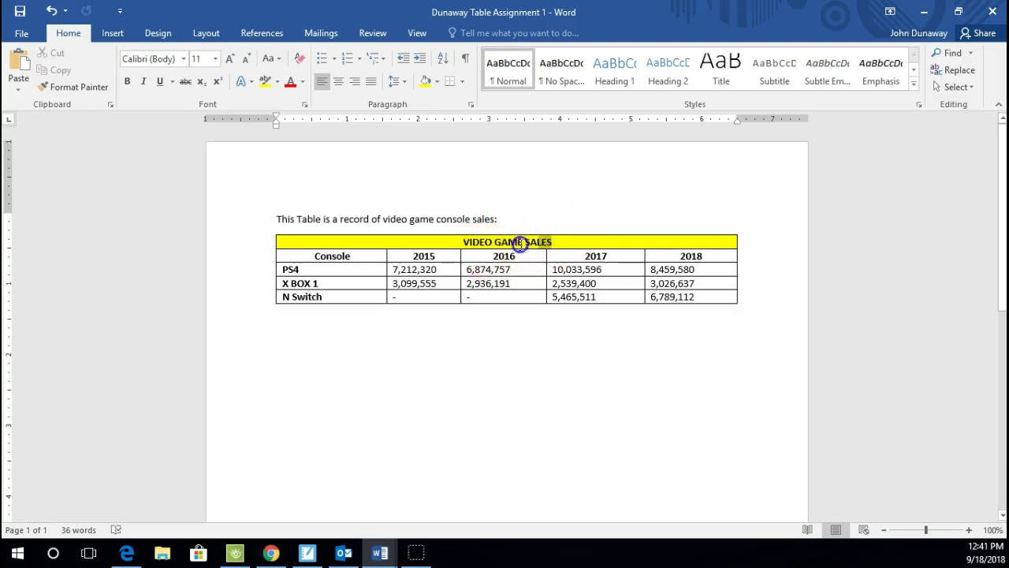
Set the VIDEO GAME SALES title to Adobe Fan Heiti Std B, size 18
{"action": "left_click_drag", "start_coordinate": [520, 244], "coordinate": [451, 238]}
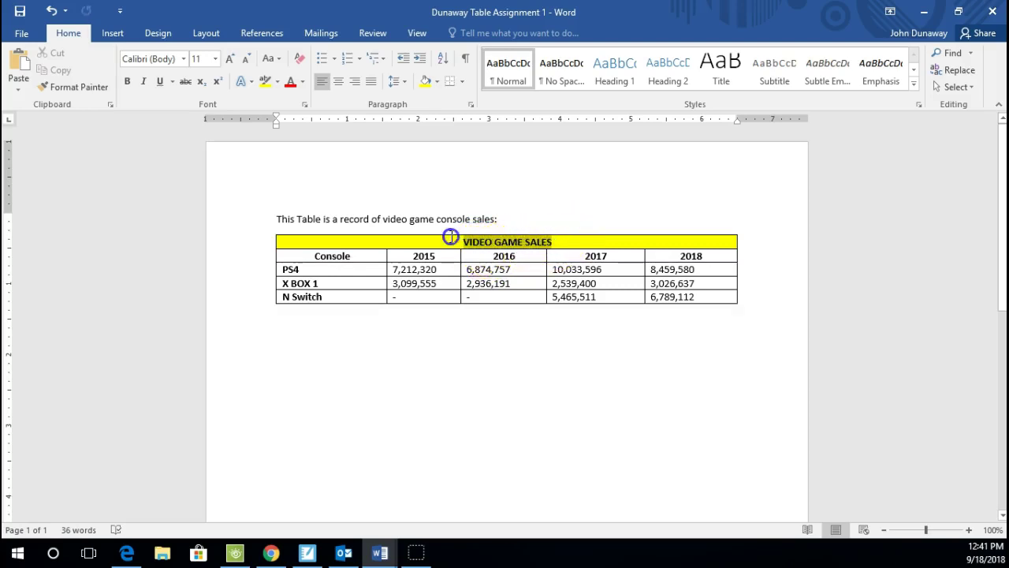
{"action": "left_click", "coordinate": [167, 59]}
{"action": "left_click", "coordinate": [183, 59]}
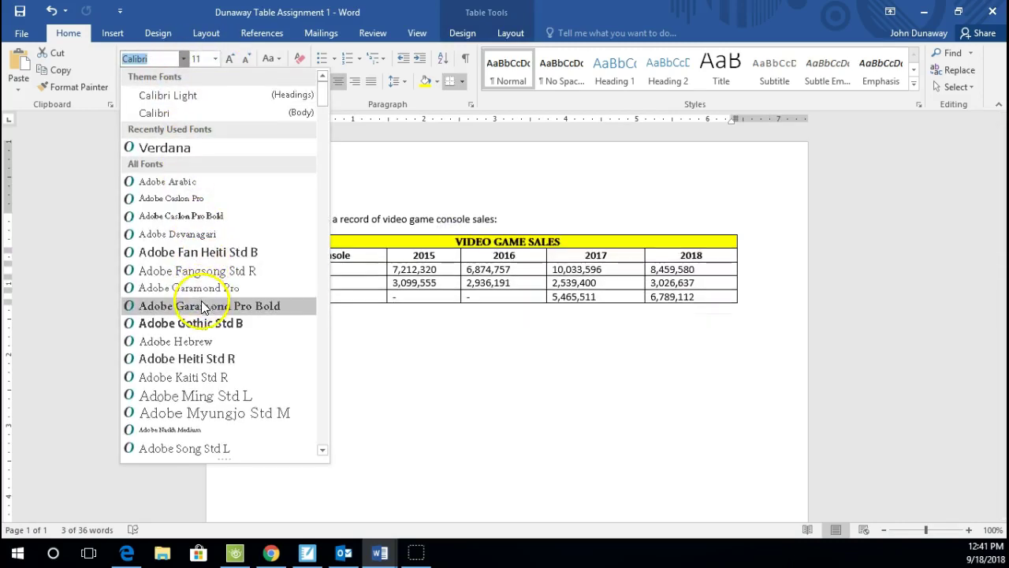
{"action": "left_click", "coordinate": [202, 252]}
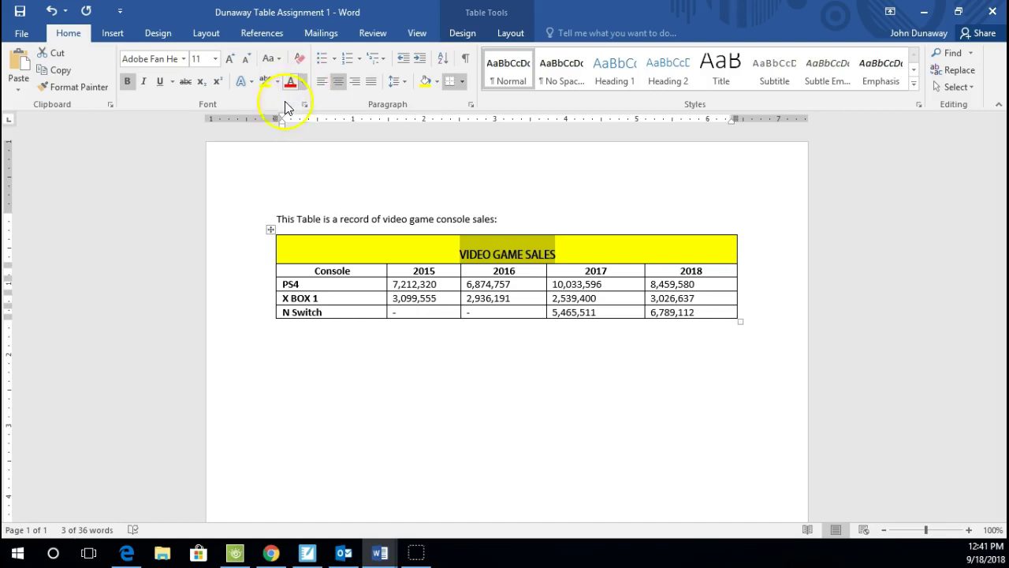
{"action": "left_click", "coordinate": [215, 59]}
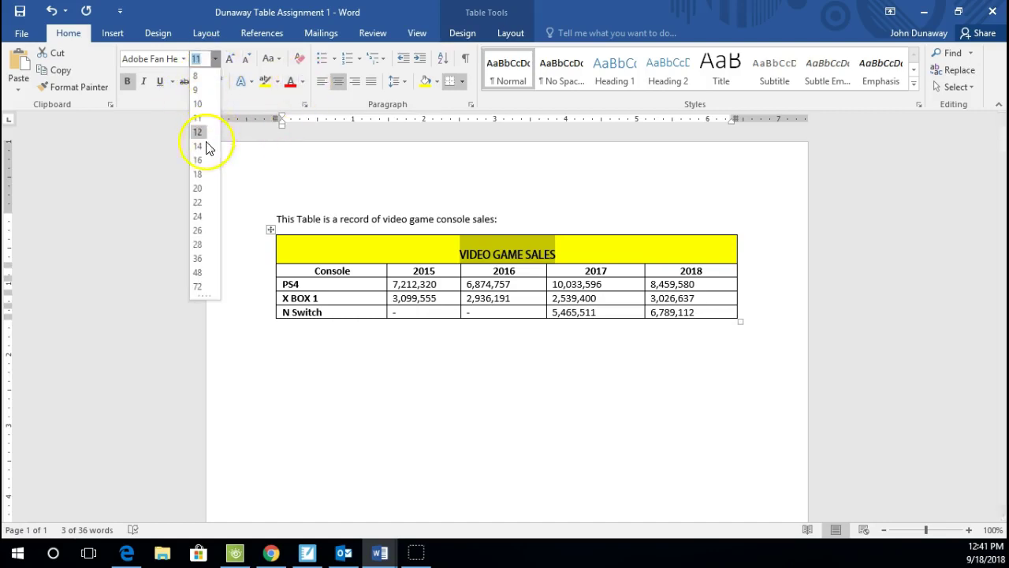
{"action": "left_click", "coordinate": [201, 175]}
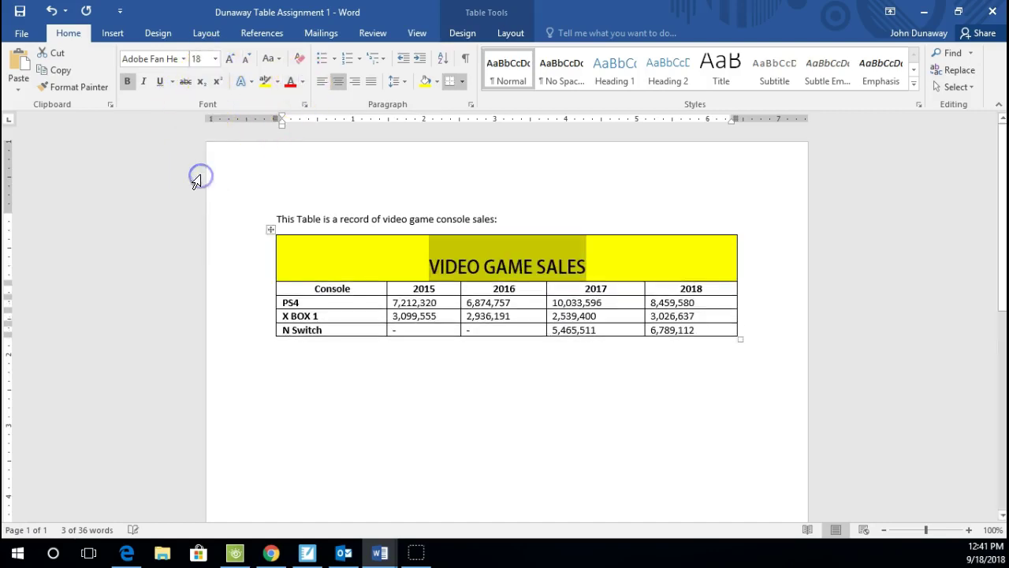
{"action": "left_click", "coordinate": [552, 417]}
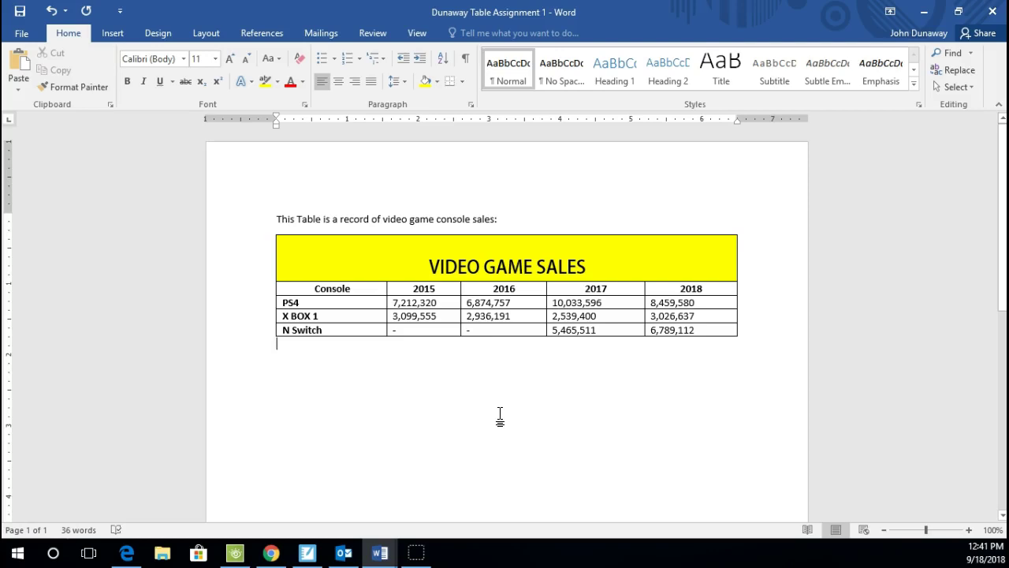
{"action": "left_click", "coordinate": [565, 387]}
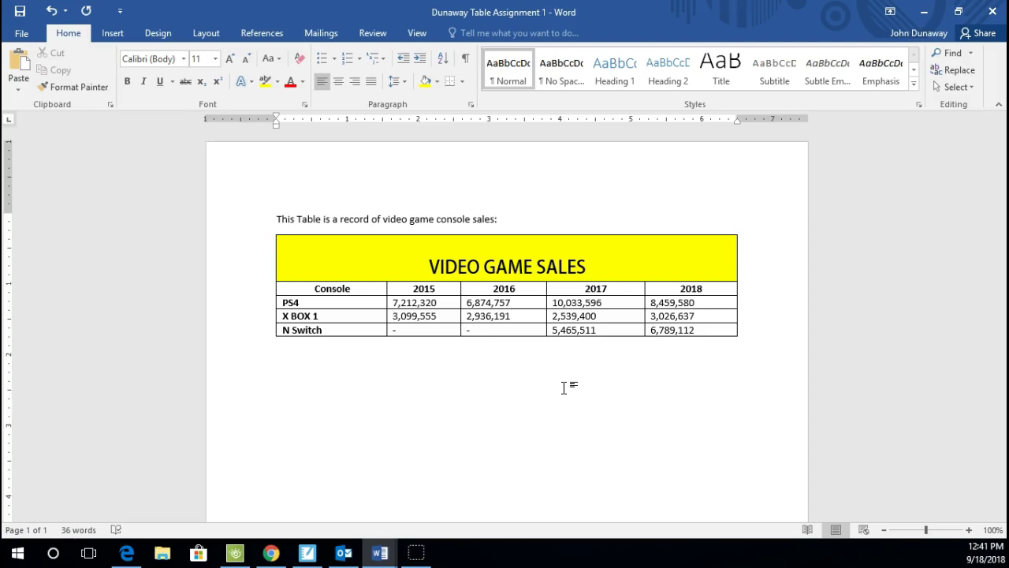
{"action": "left_click", "coordinate": [559, 387]}
{"action": "left_click", "coordinate": [502, 443]}
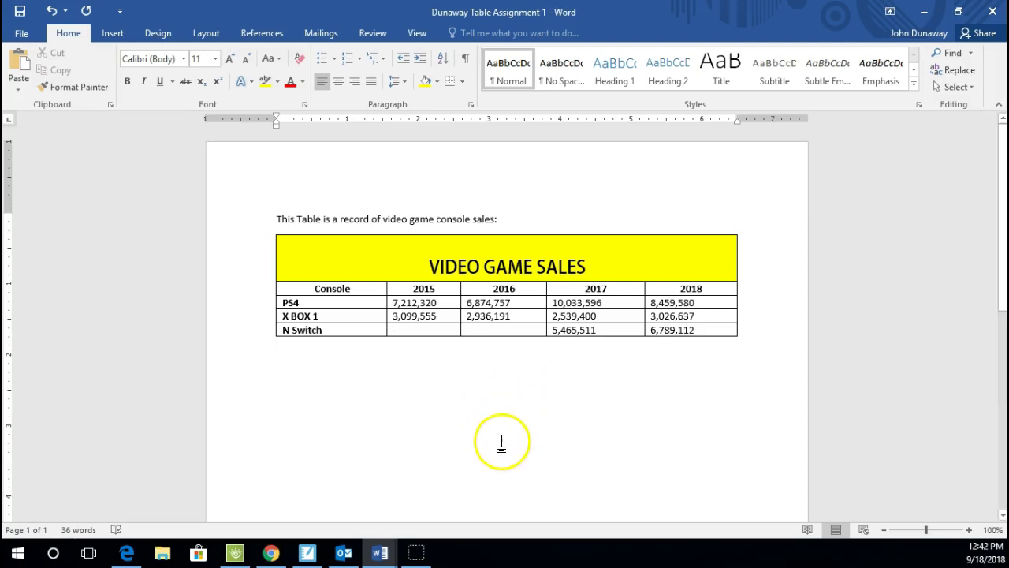